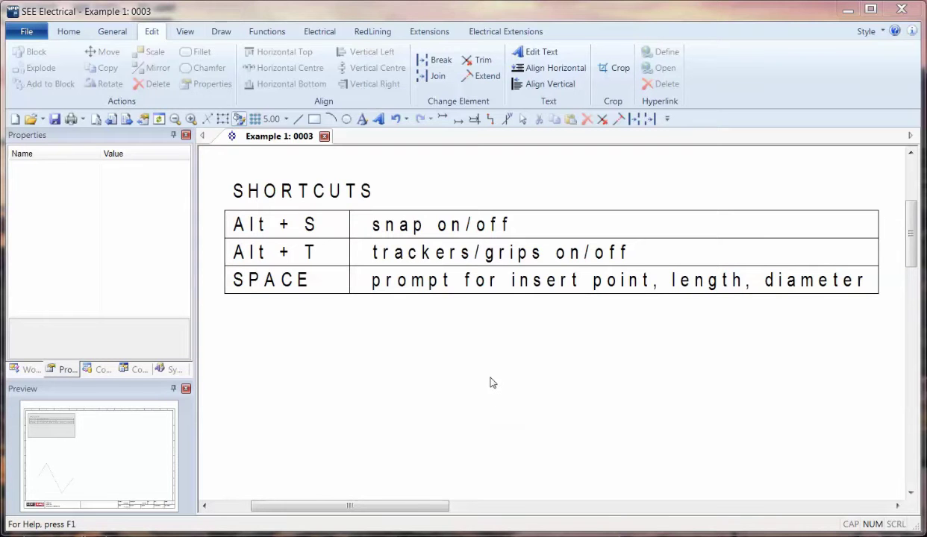
- Draw a small upright rectangle in the empty area beyond the lower-right corner of the shortcuts table
{"action": "scroll", "coordinate": [492, 380], "scroll_direction": "down", "scroll_amount": 2}
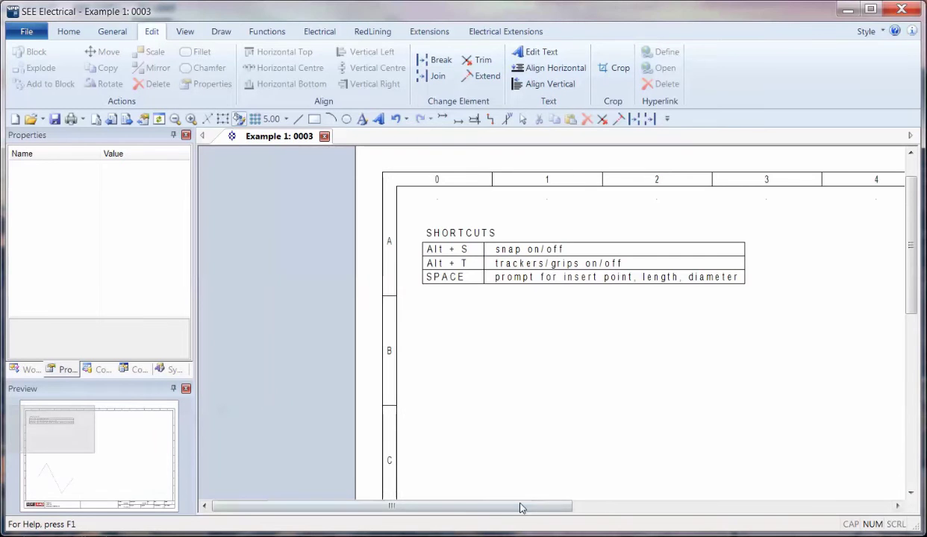
{"action": "left_click_drag", "start_coordinate": [522, 507], "coordinate": [695, 507]}
{"action": "scroll", "coordinate": [552, 327], "scroll_direction": "up", "scroll_amount": 2}
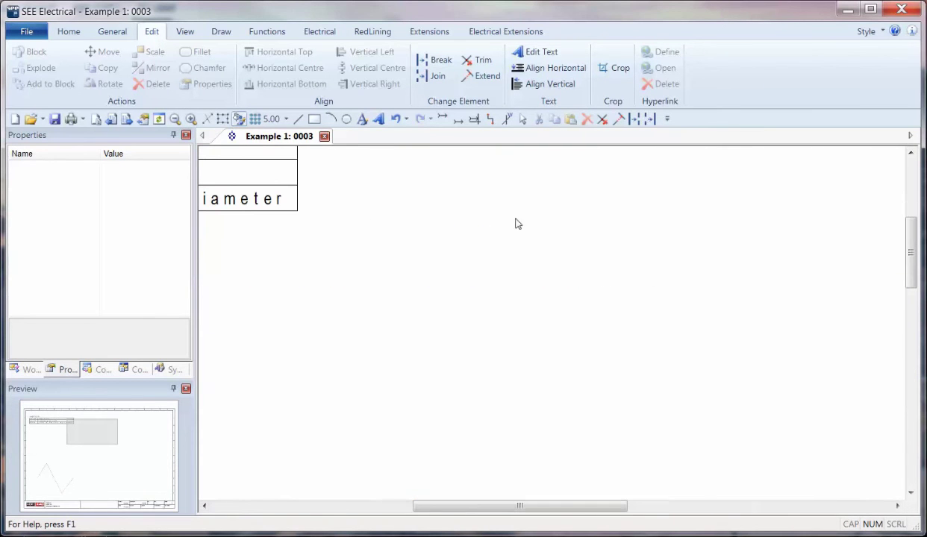
{"action": "left_click", "coordinate": [221, 31]}
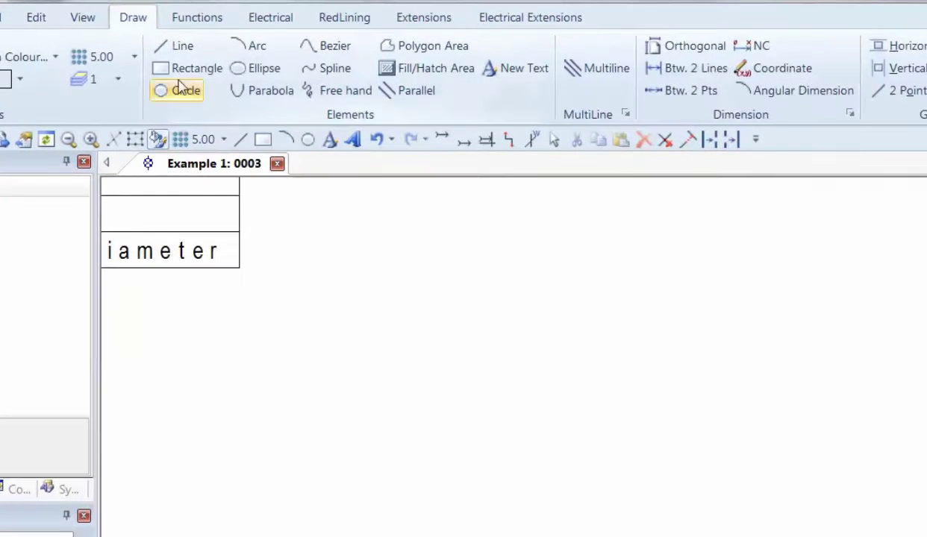
{"action": "left_click", "coordinate": [170, 77]}
{"action": "left_click", "coordinate": [369, 460]}
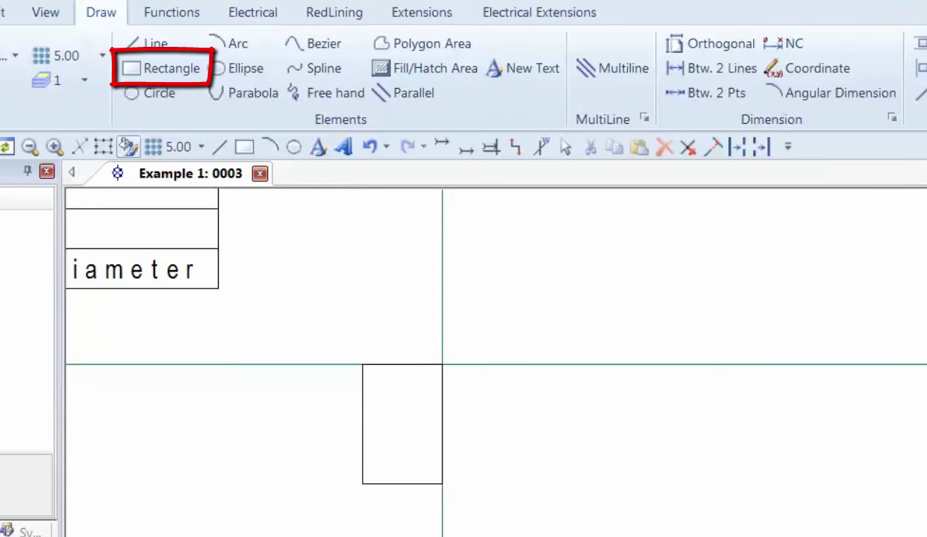
{"action": "left_click", "coordinate": [442, 364]}
- Draw a square beside the small rectangle by specifying its X and Y size, about twice as wide as that rectangle
{"action": "left_click", "coordinate": [522, 483]}
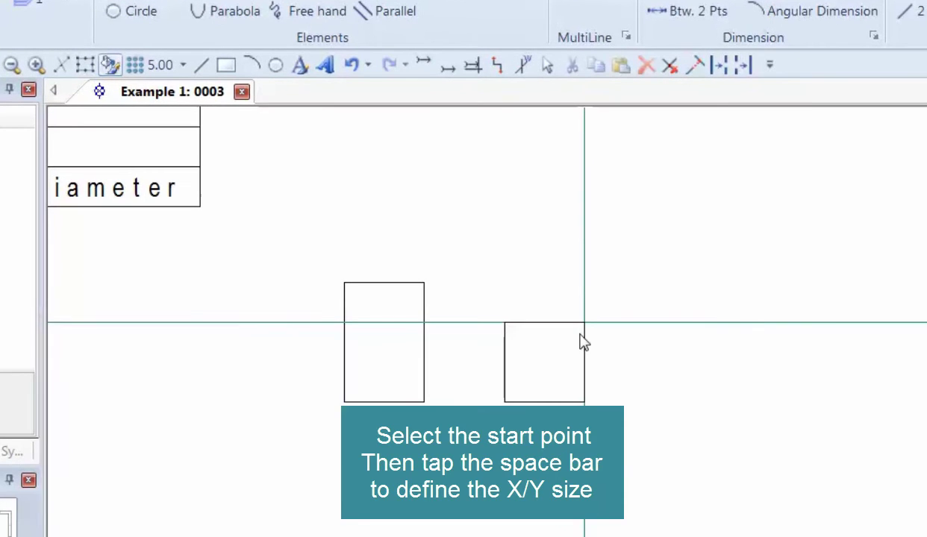
{"action": "key", "text": "space"}
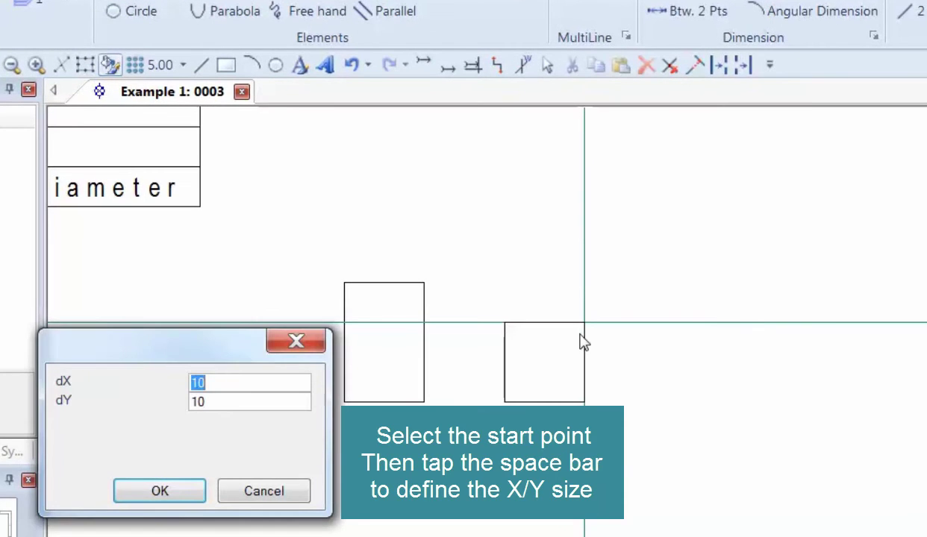
{"action": "key", "text": "Return"}
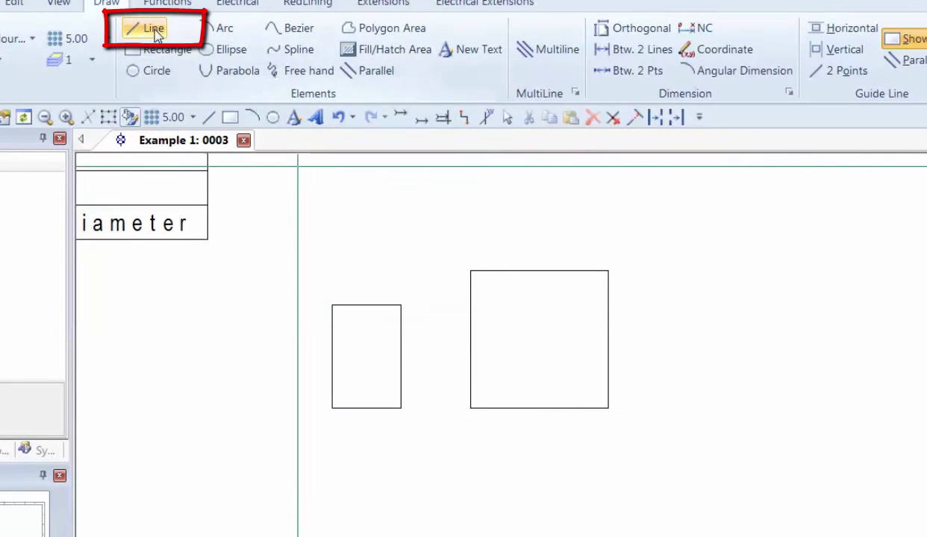
- Draw a horizontal line starting below the small rectangle, with a relative end point of X 30, Y 0
{"action": "left_click", "coordinate": [154, 30]}
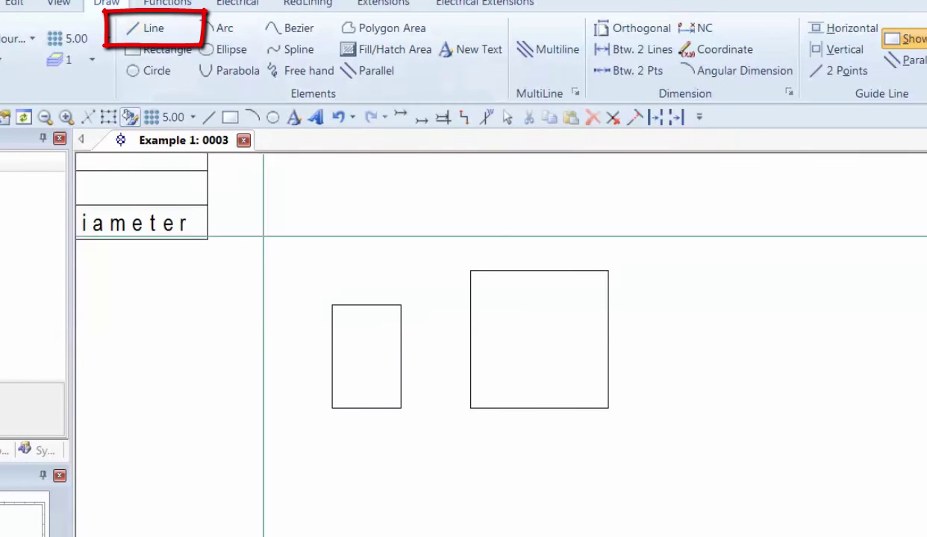
{"action": "left_click", "coordinate": [333, 512]}
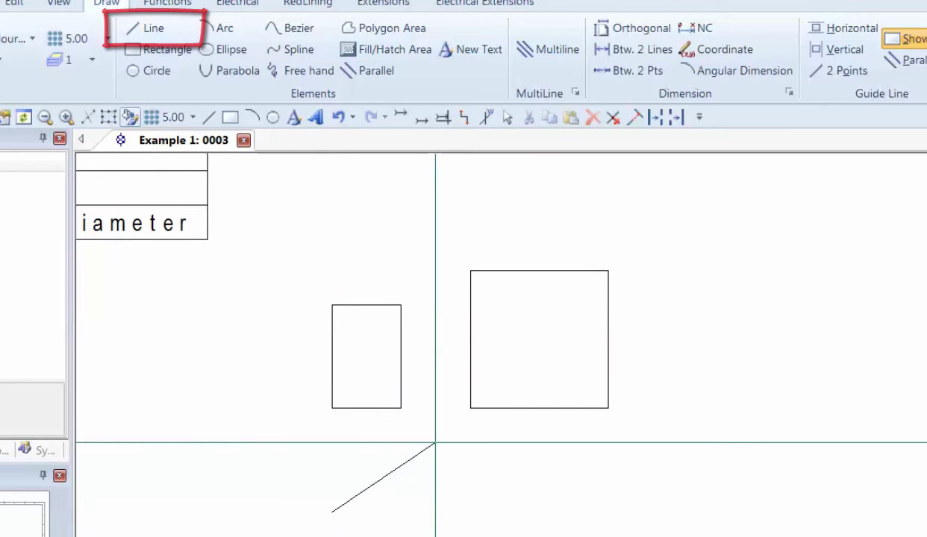
{"action": "key", "text": "space"}
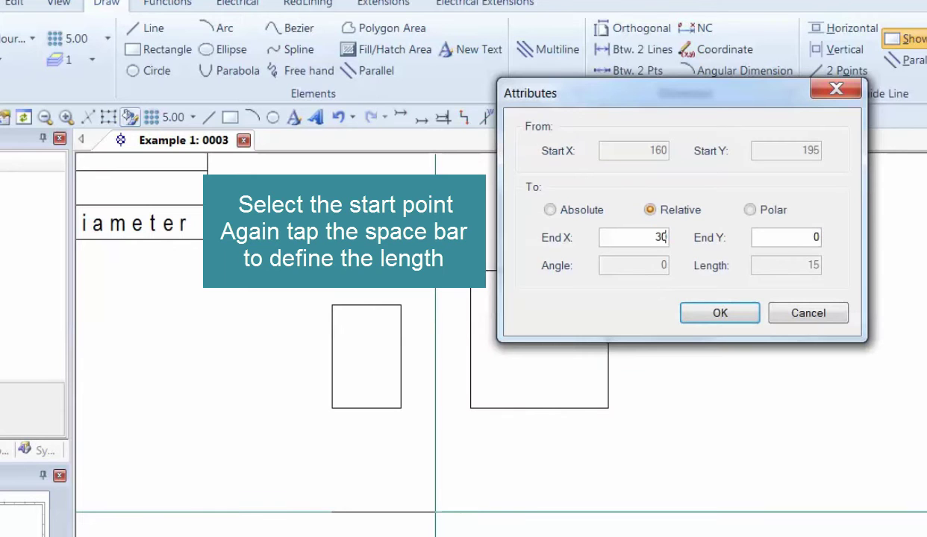
{"action": "key", "text": "Return"}
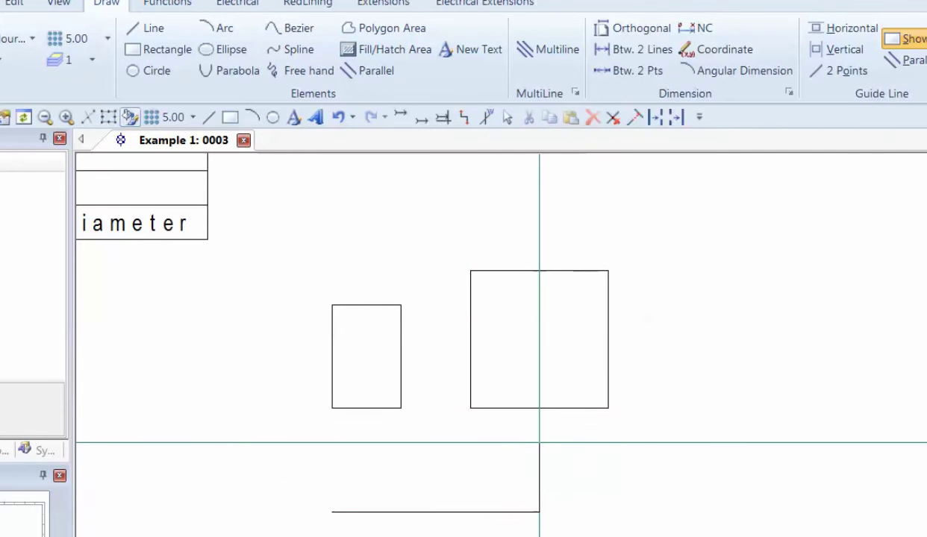
- Continue the line with a vertical segment about 10 upward and a sloping segment ending at relative X -35, Y -10
{"action": "left_click", "coordinate": [539, 442]}
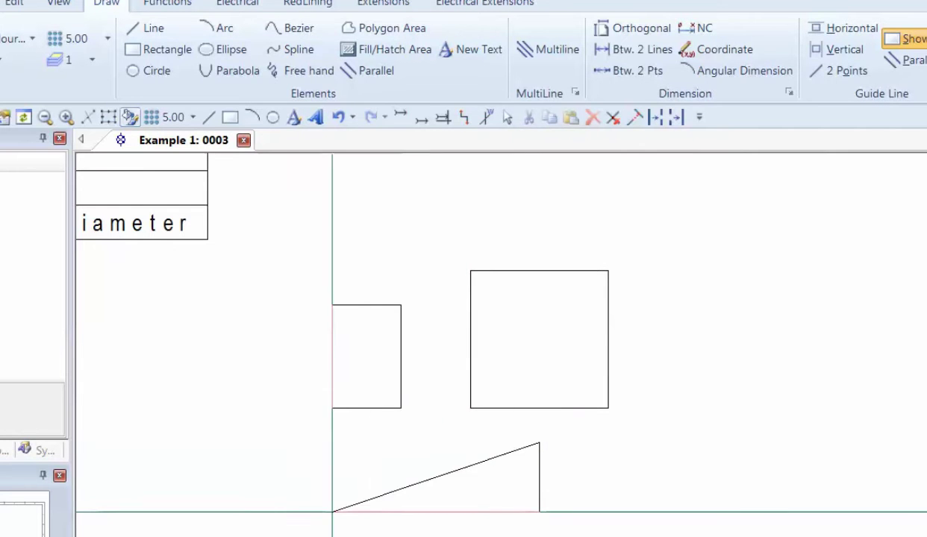
{"action": "key", "text": "space"}
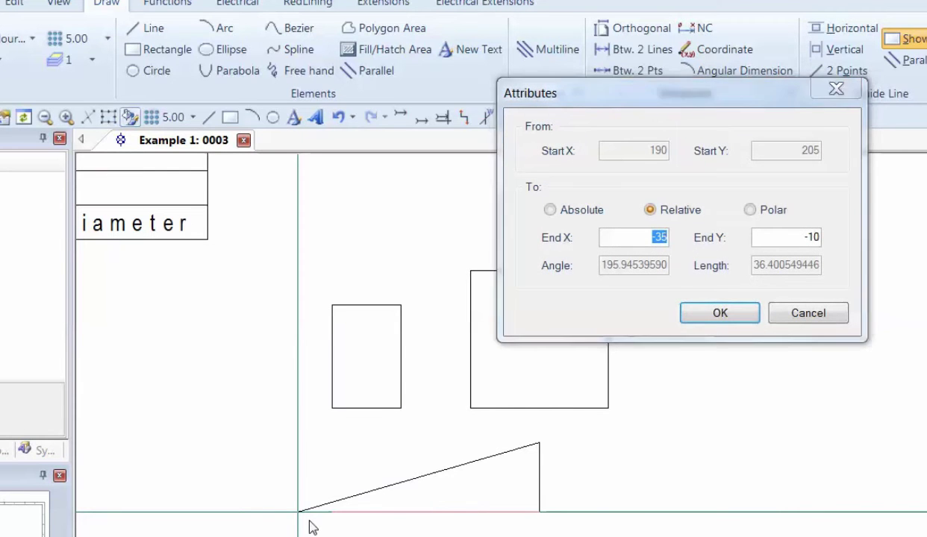
{"action": "left_click", "coordinate": [716, 310]}
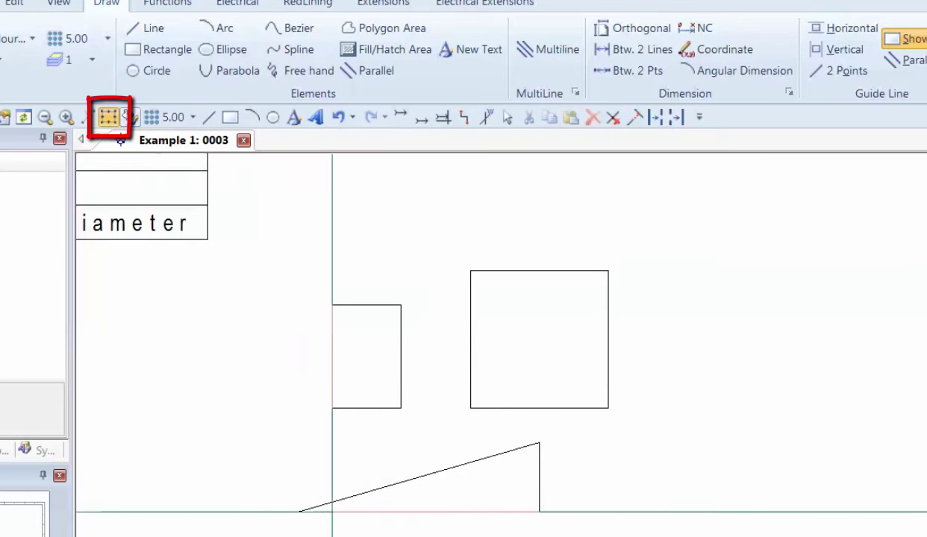
{"action": "key", "text": "Escape"}
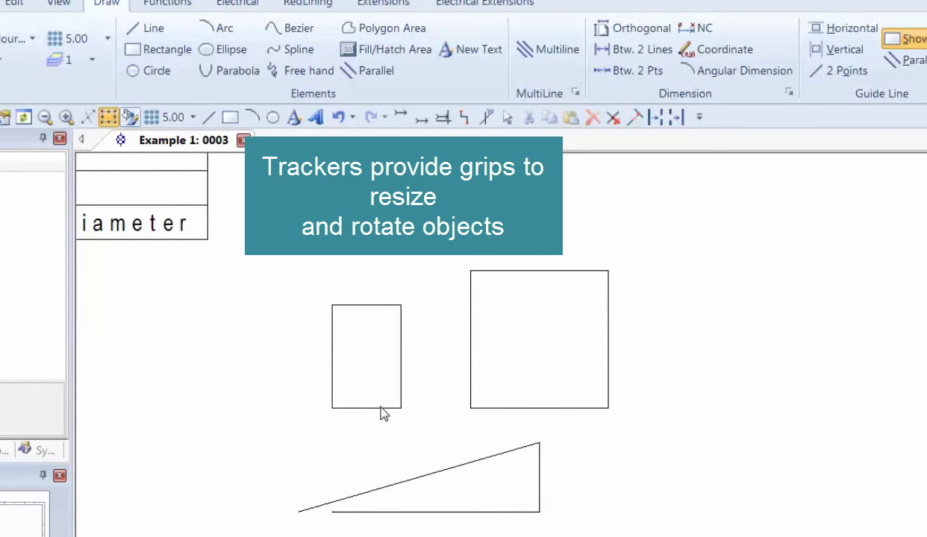
- Use the sloping line's end grip to bring its lower end onto the start of the horizontal line, closing the triangle
{"action": "left_click", "coordinate": [412, 486]}
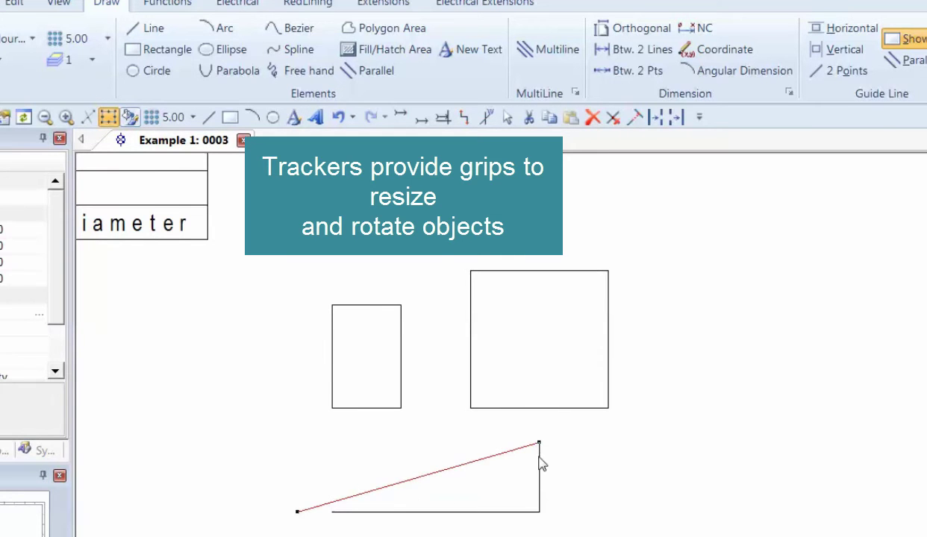
{"action": "left_click_drag", "start_coordinate": [298, 511], "coordinate": [332, 512]}
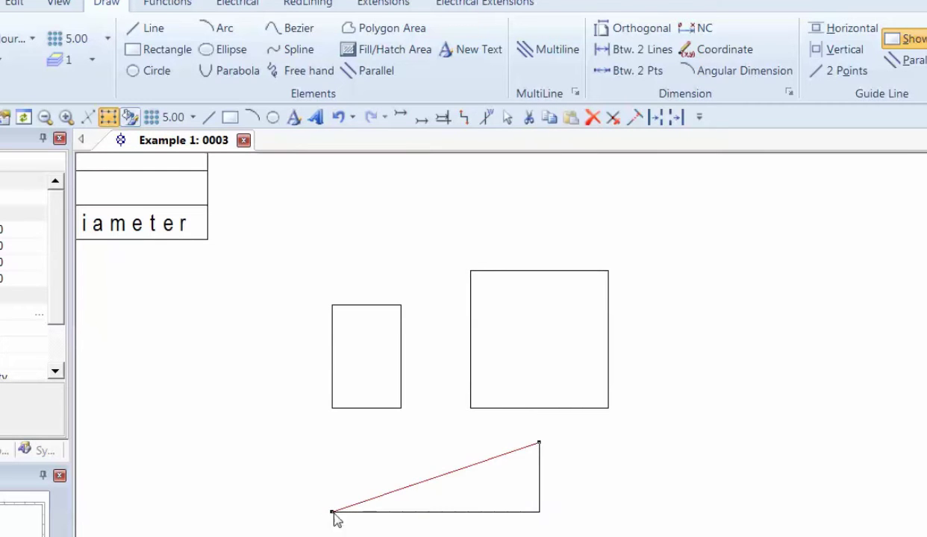
- Shorten the small rectangle into a square with its bottom grip and rotate it to a slight tilt
{"action": "left_click", "coordinate": [382, 409]}
{"action": "left_click_drag", "start_coordinate": [366, 408], "coordinate": [362, 379]}
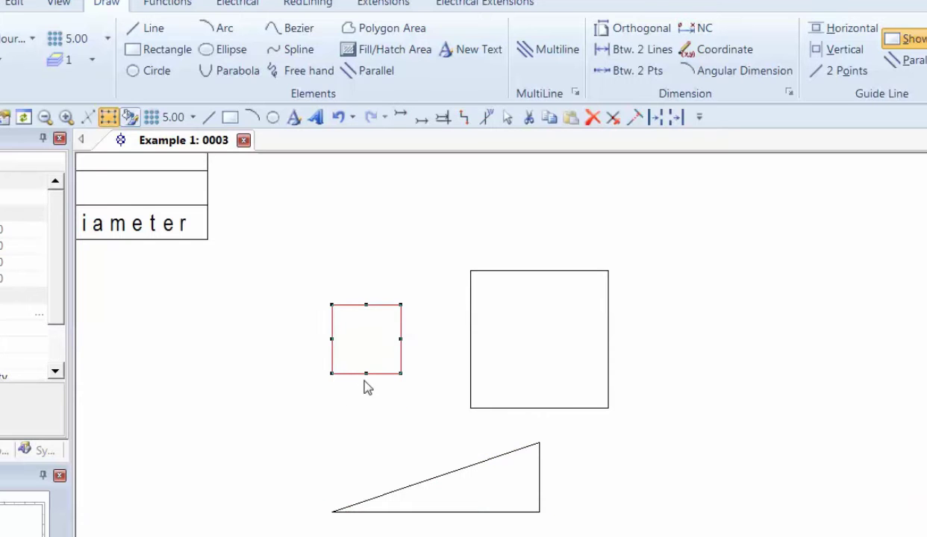
{"action": "left_click", "coordinate": [388, 373]}
{"action": "left_click_drag", "start_coordinate": [400, 304], "coordinate": [414, 340]}
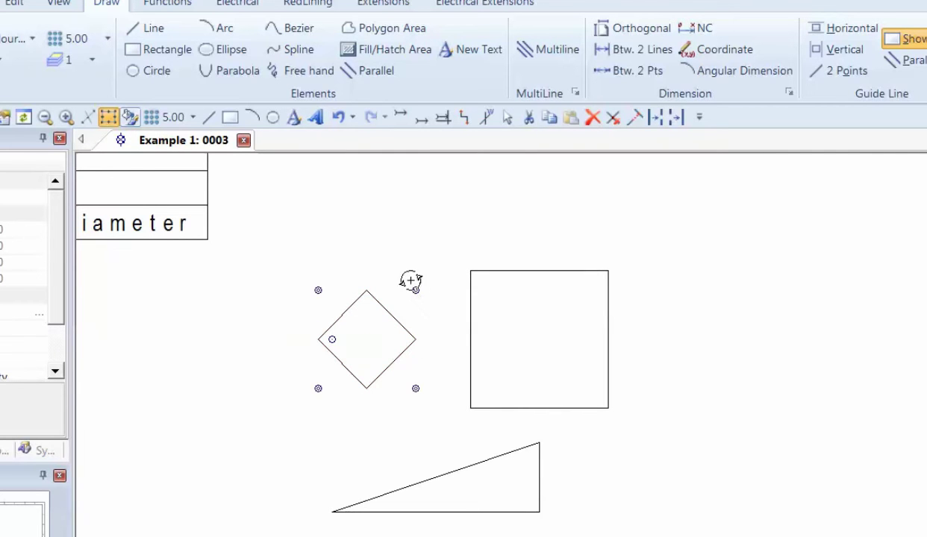
{"action": "left_click_drag", "start_coordinate": [405, 272], "coordinate": [377, 232]}
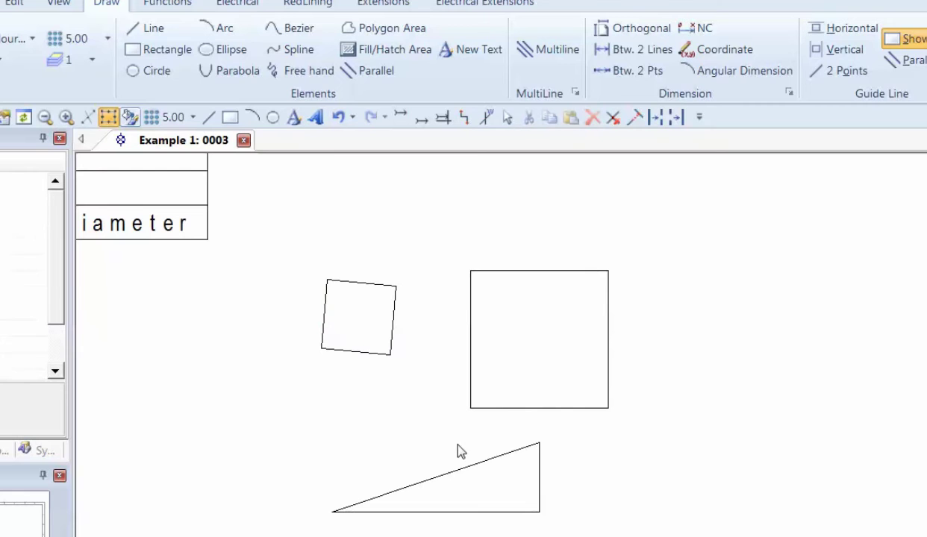
- Turn on snap and draw a line from the tilted square's lower-left corner to the midpoint of the triangle's sloping side
{"action": "left_click", "coordinate": [91, 116]}
{"action": "left_click", "coordinate": [173, 50]}
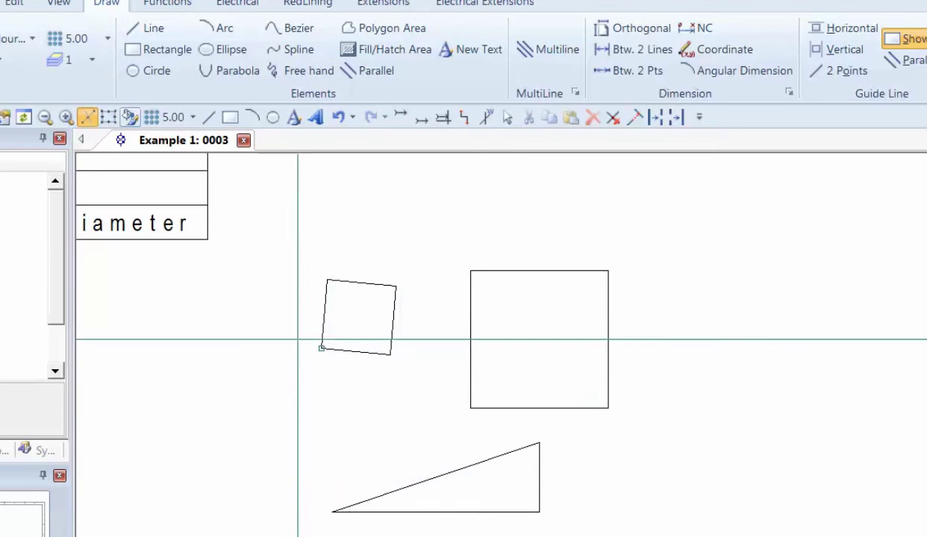
{"action": "left_click", "coordinate": [322, 348]}
{"action": "left_click", "coordinate": [435, 476]}
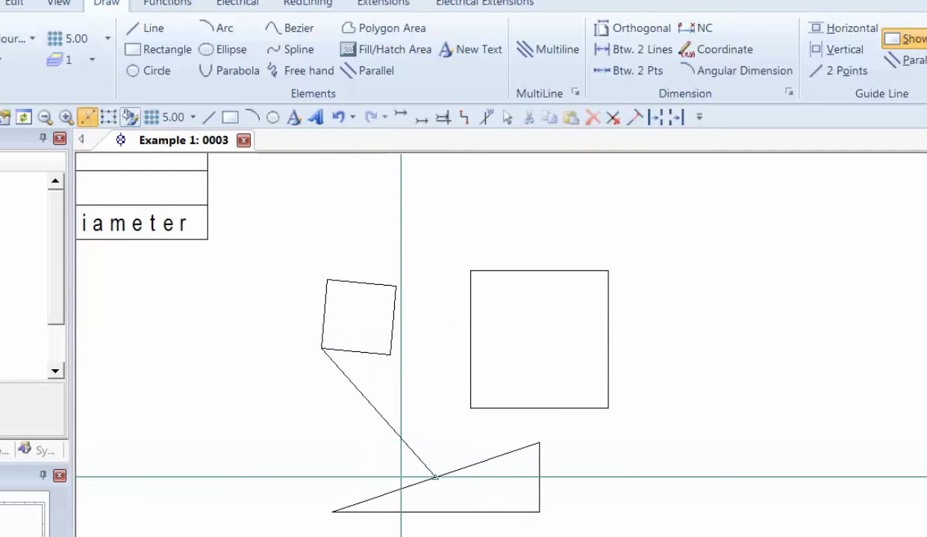
{"action": "key", "text": "Escape"}
{"action": "key", "text": "Escape"}
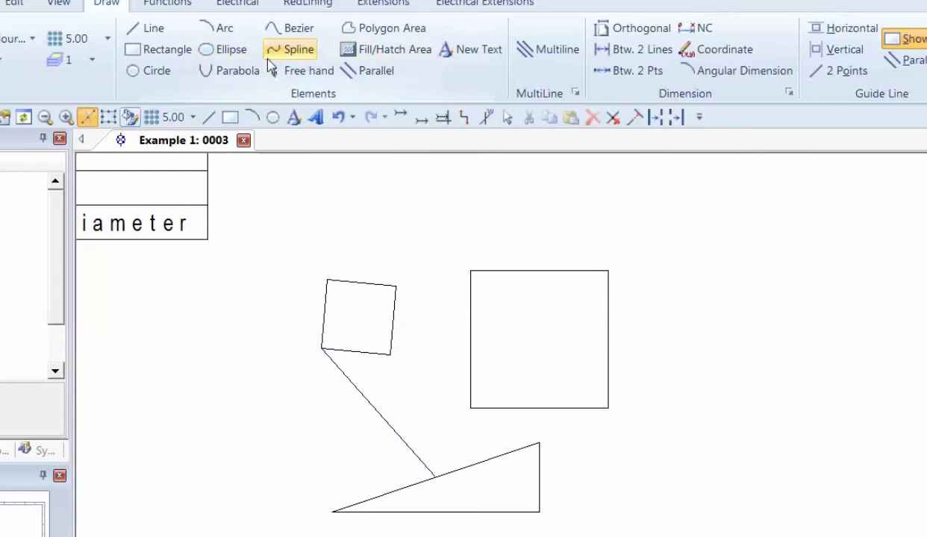
- Draw an unfilled four-cornered polygon area to the right of the large square
{"action": "left_click", "coordinate": [400, 35]}
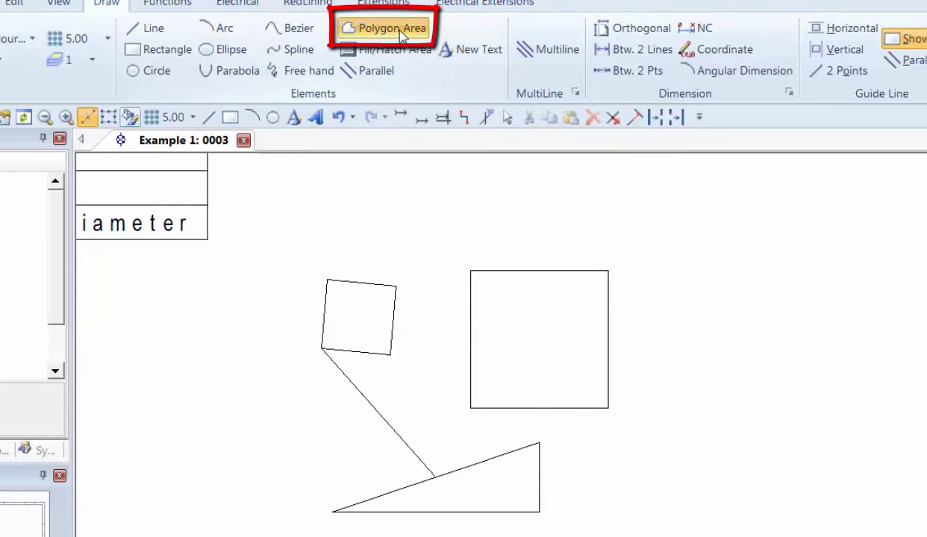
{"action": "left_click", "coordinate": [676, 338]}
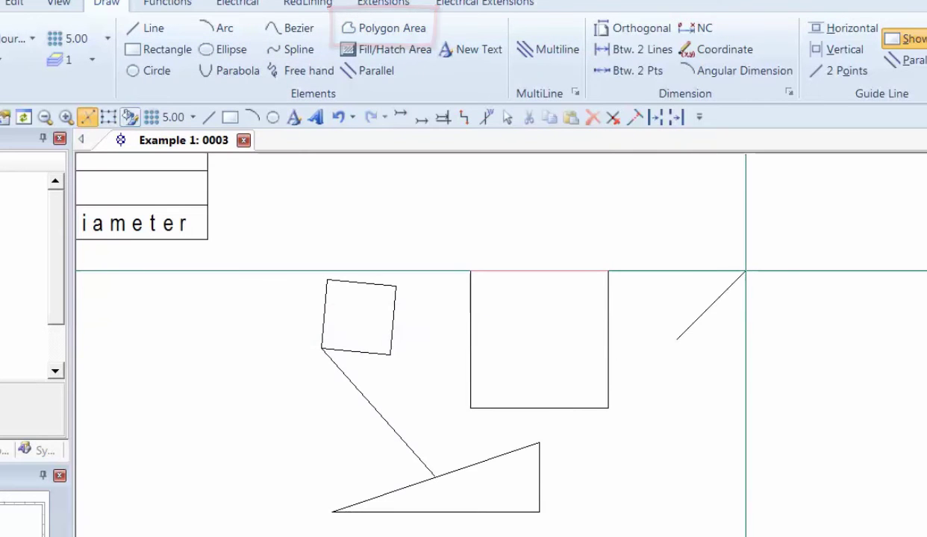
{"action": "left_click", "coordinate": [815, 238]}
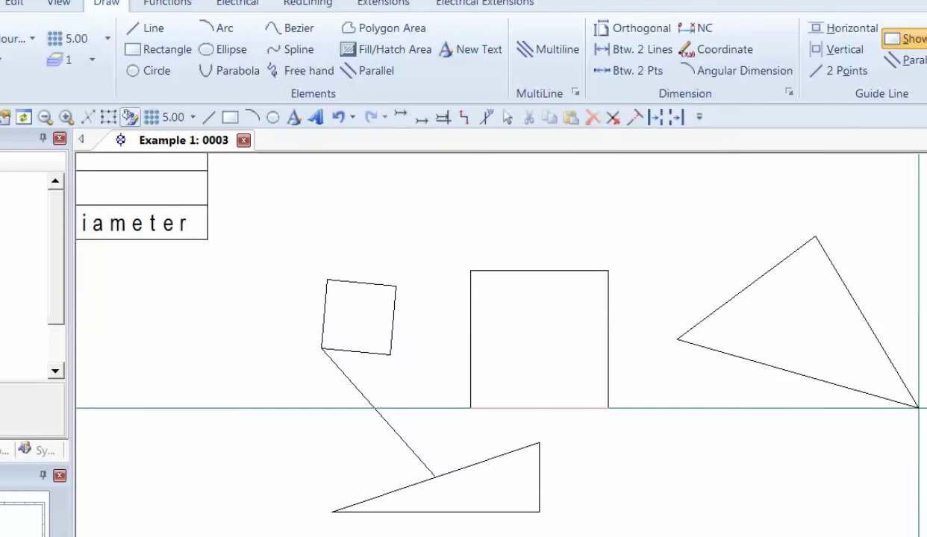
{"action": "left_click", "coordinate": [884, 340]}
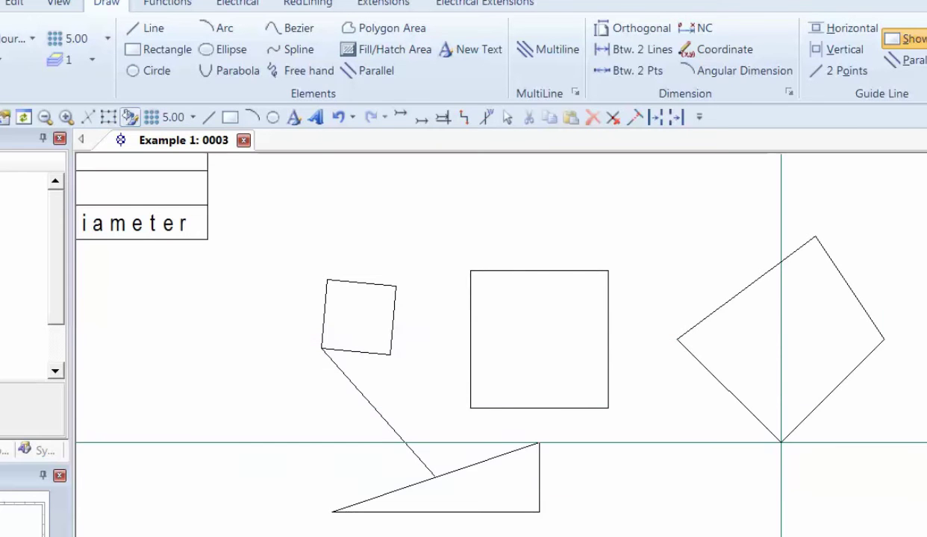
{"action": "left_click", "coordinate": [780, 442]}
{"action": "right_click", "coordinate": [677, 476]}
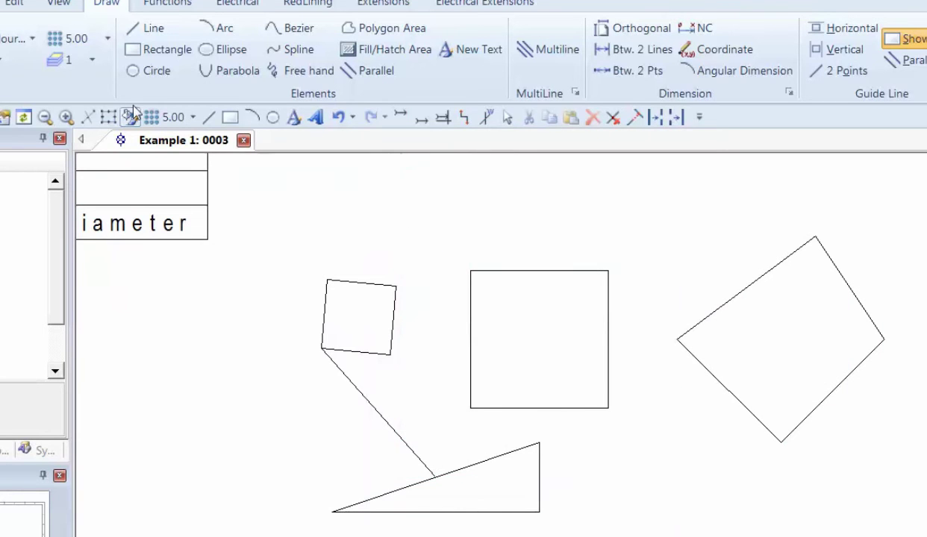
- Set the brush pattern to Solid and draw a blue-filled four-cornered polygon area between the shortcuts table and the triangle
{"action": "left_click", "coordinate": [2, 60]}
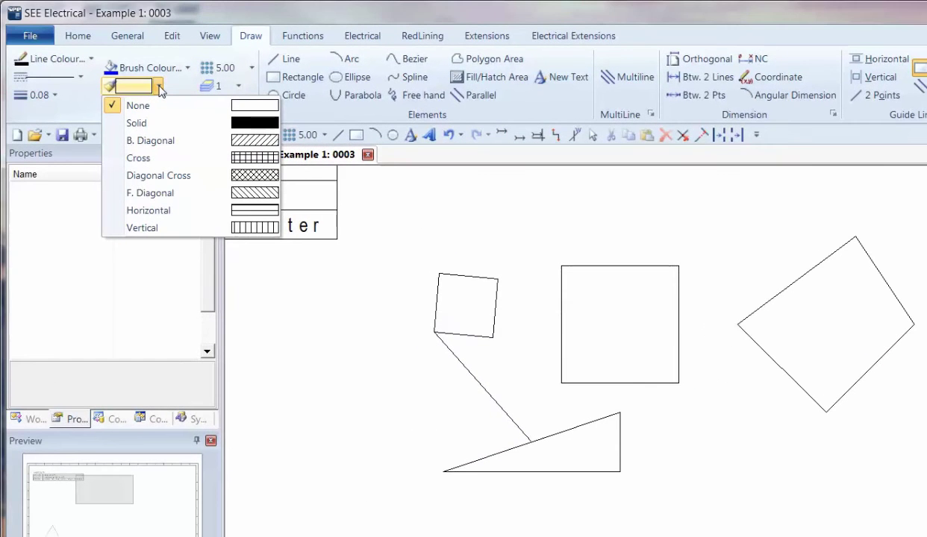
{"action": "left_click", "coordinate": [140, 123]}
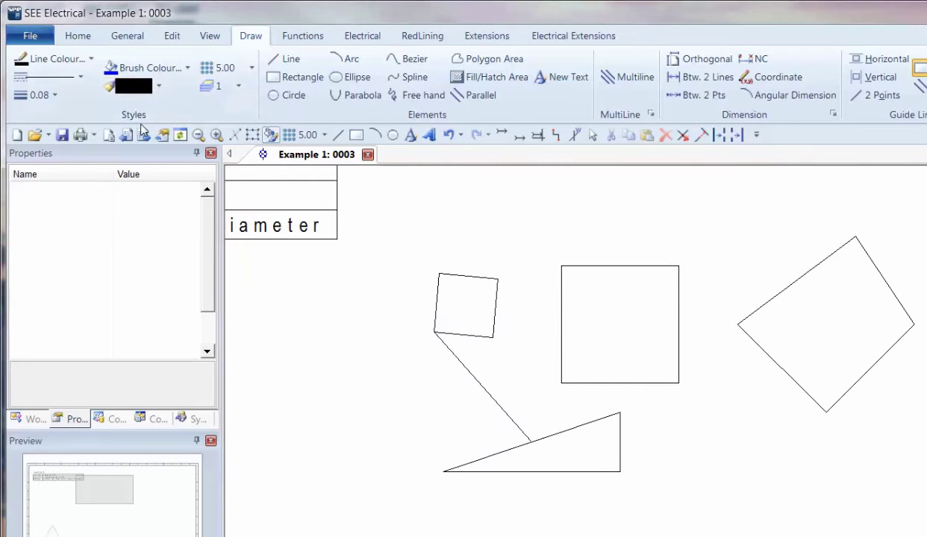
{"action": "left_click", "coordinate": [474, 62]}
{"action": "left_click", "coordinate": [237, 383]}
{"action": "left_click", "coordinate": [266, 296]}
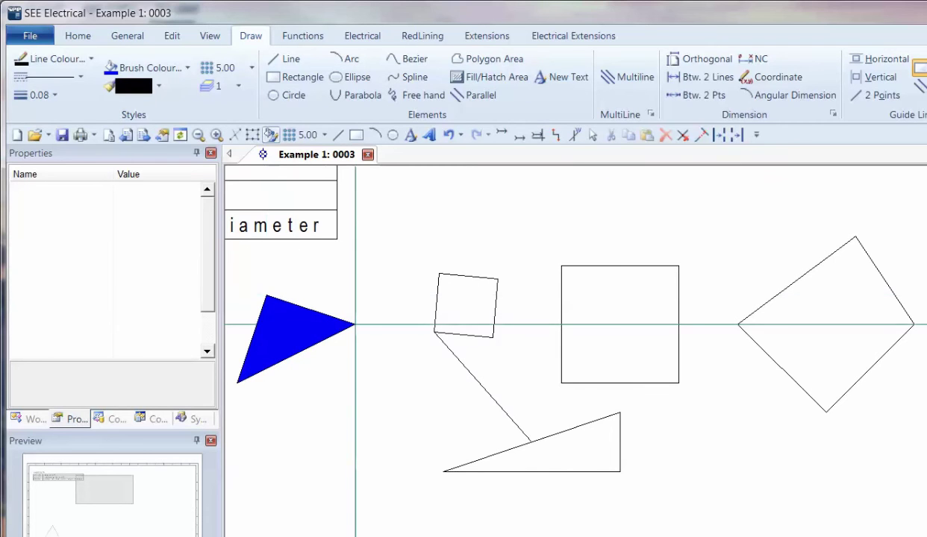
{"action": "left_click", "coordinate": [355, 325]}
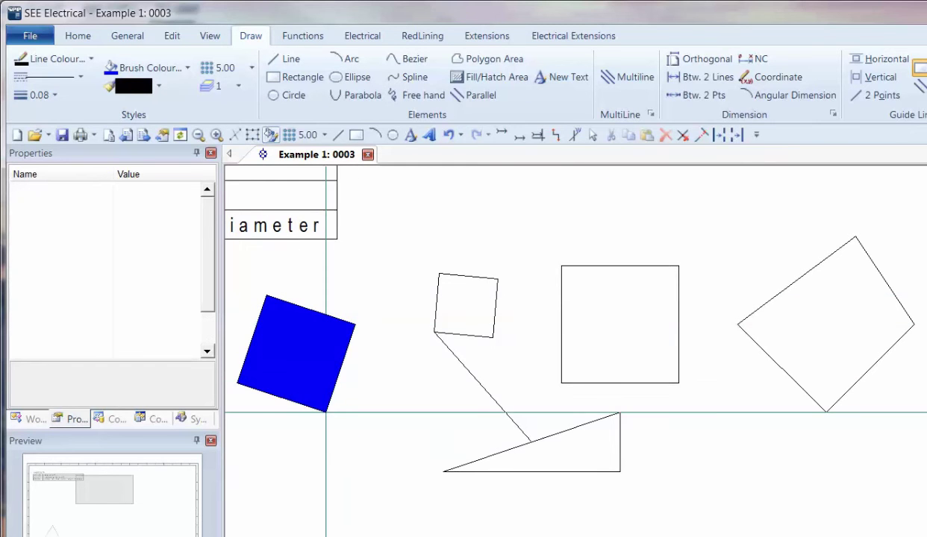
{"action": "left_click", "coordinate": [326, 412]}
{"action": "right_click", "coordinate": [356, 382]}
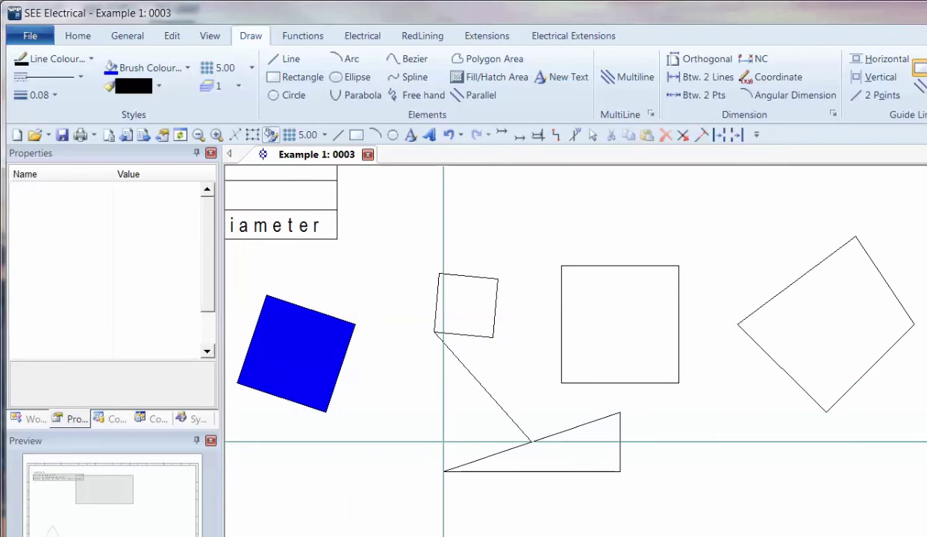
- Draw a small rectangle between the triangle and the unfilled polygon area, and fill it with the solid blue brush
{"action": "left_click", "coordinate": [302, 77]}
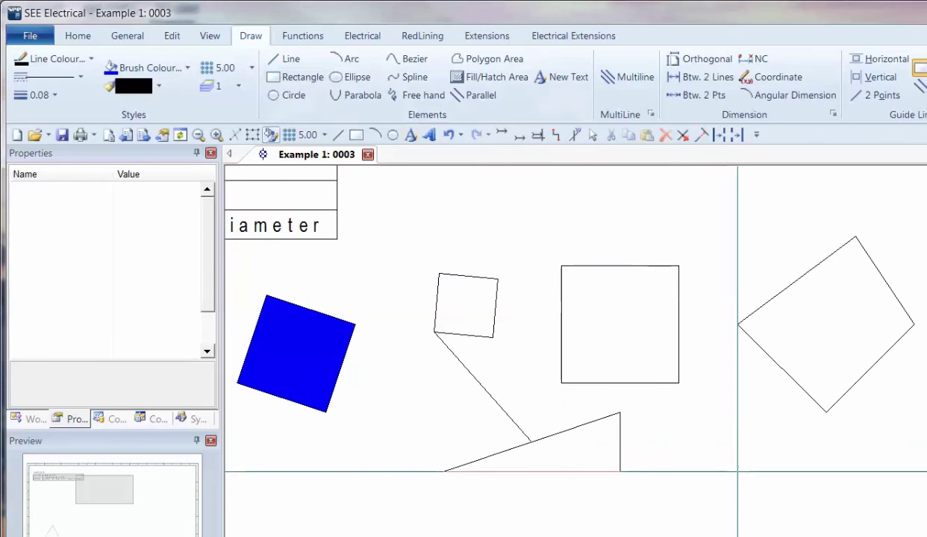
{"action": "left_click", "coordinate": [708, 501]}
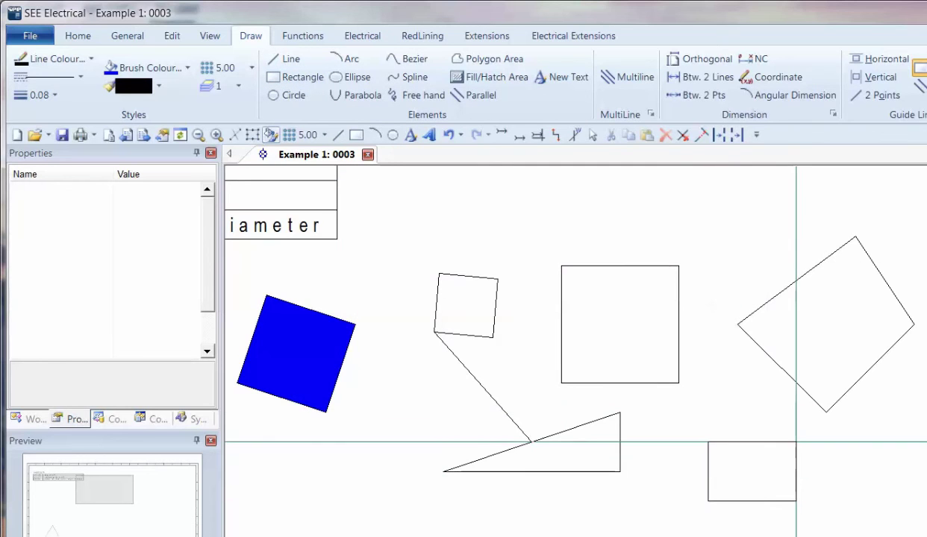
{"action": "left_click", "coordinate": [796, 442]}
{"action": "right_click", "coordinate": [855, 530]}
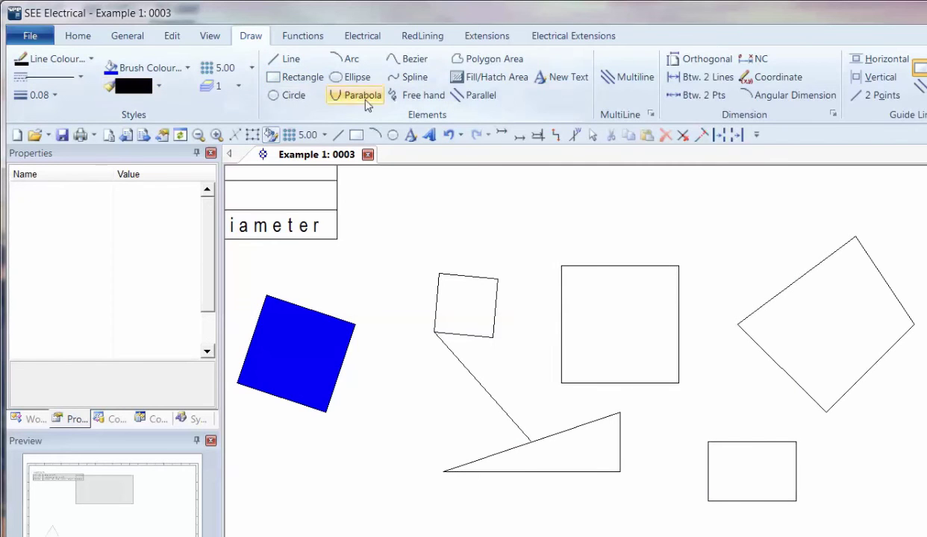
{"action": "left_click", "coordinate": [501, 81]}
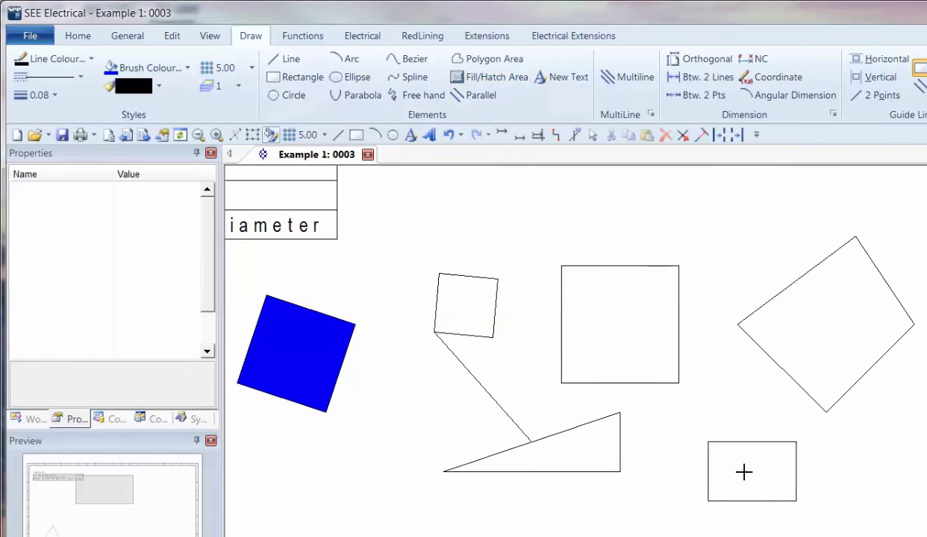
{"action": "left_click", "coordinate": [743, 473]}
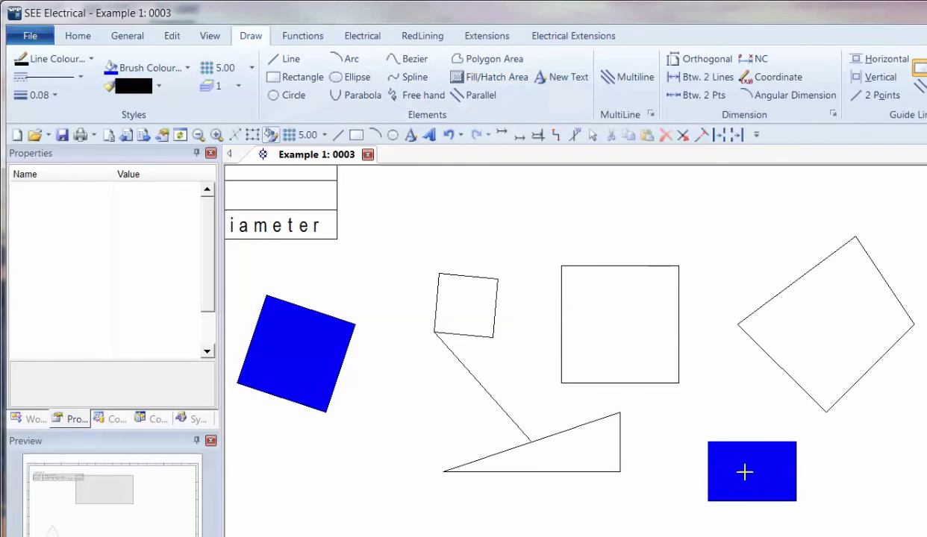
- Draw an unfilled circle with radius 2.5 in the empty space below the blue tilted square
{"action": "left_click", "coordinate": [187, 68]}
{"action": "left_click", "coordinate": [124, 103]}
{"action": "scroll", "coordinate": [465, 410], "scroll_direction": "down", "scroll_amount": 1}
{"action": "scroll", "coordinate": [642, 482], "scroll_direction": "up", "scroll_amount": 1}
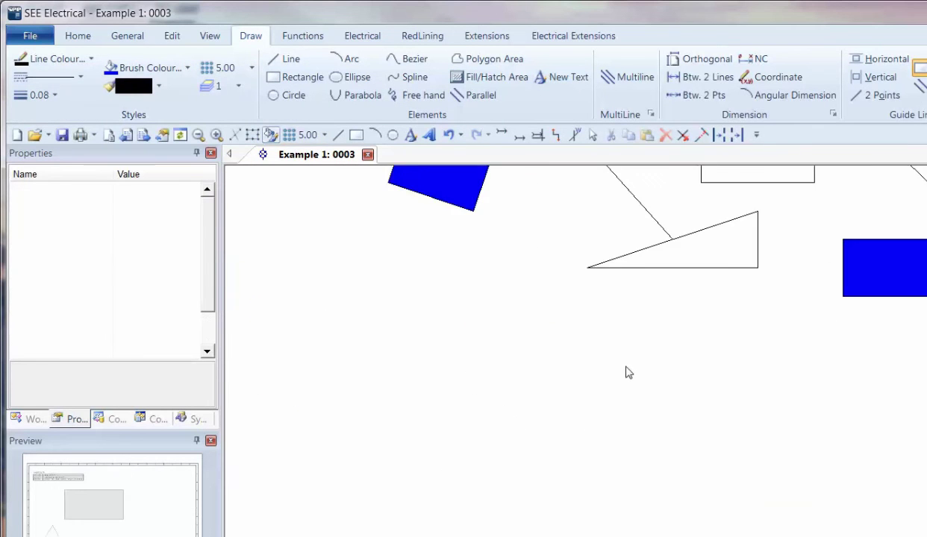
{"action": "left_click", "coordinate": [288, 95]}
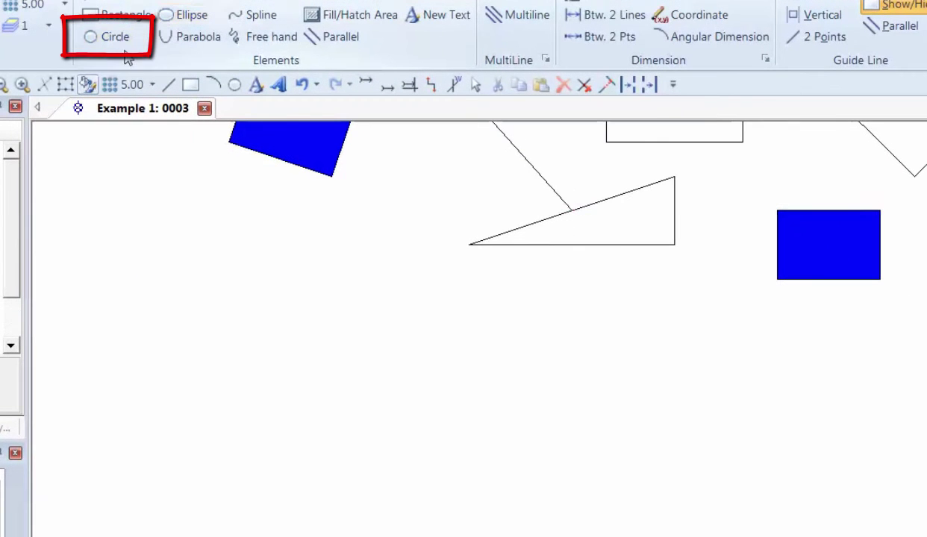
{"action": "left_click_drag", "start_coordinate": [299, 416], "coordinate": [331, 382]}
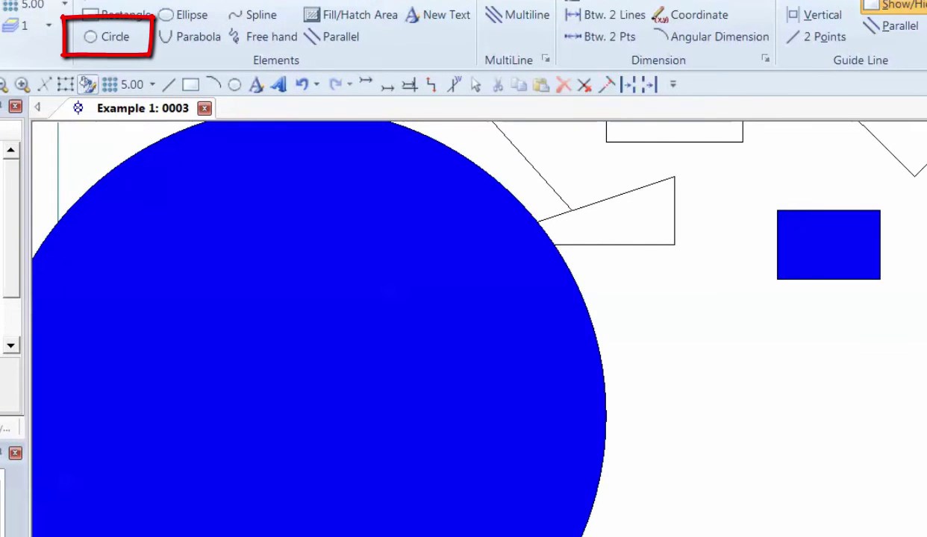
{"action": "left_click", "coordinate": [7, 26]}
{"action": "left_click", "coordinate": [30, 47]}
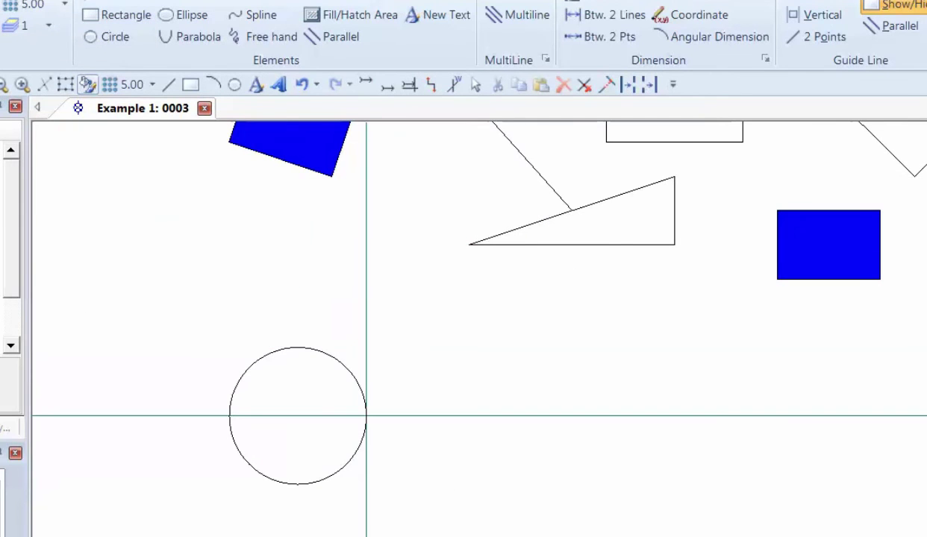
{"action": "left_click", "coordinate": [366, 417]}
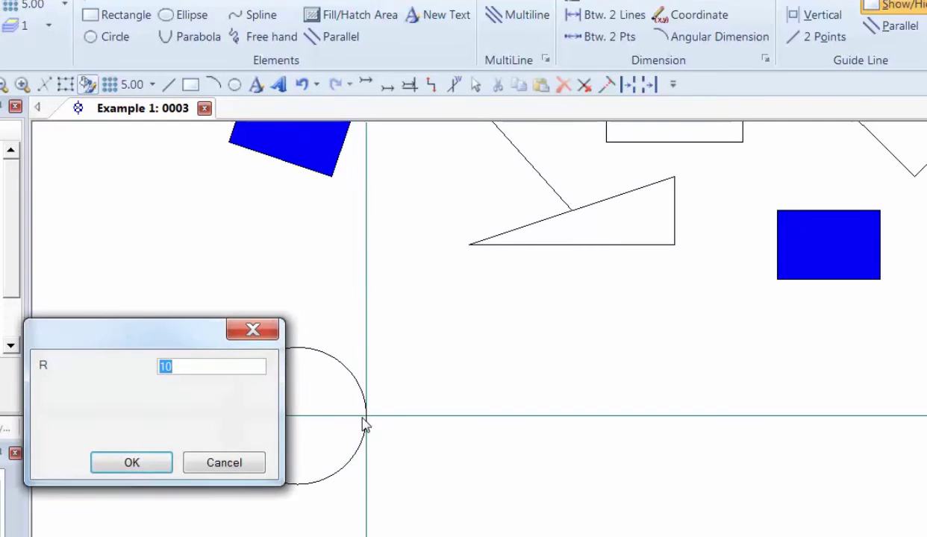
{"action": "type", "text": "2.5"}
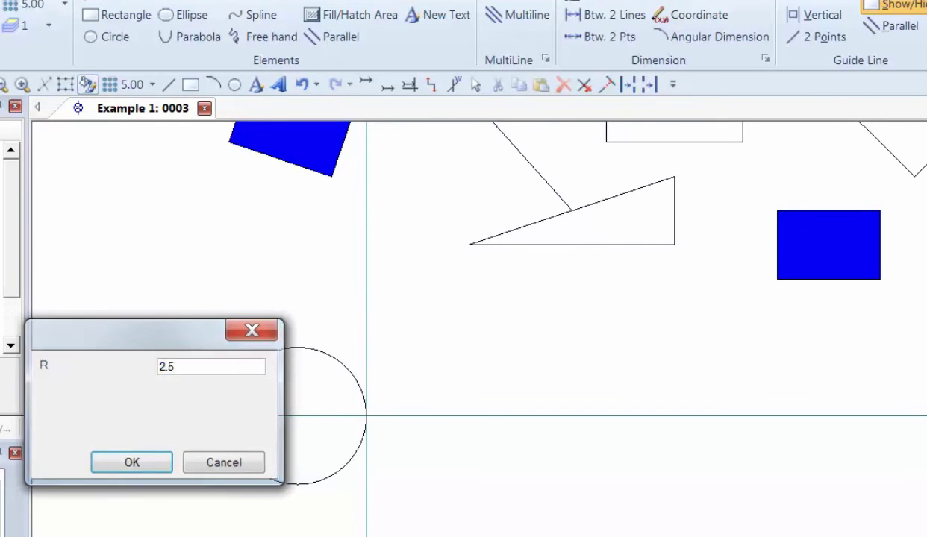
{"action": "key", "text": "Return"}
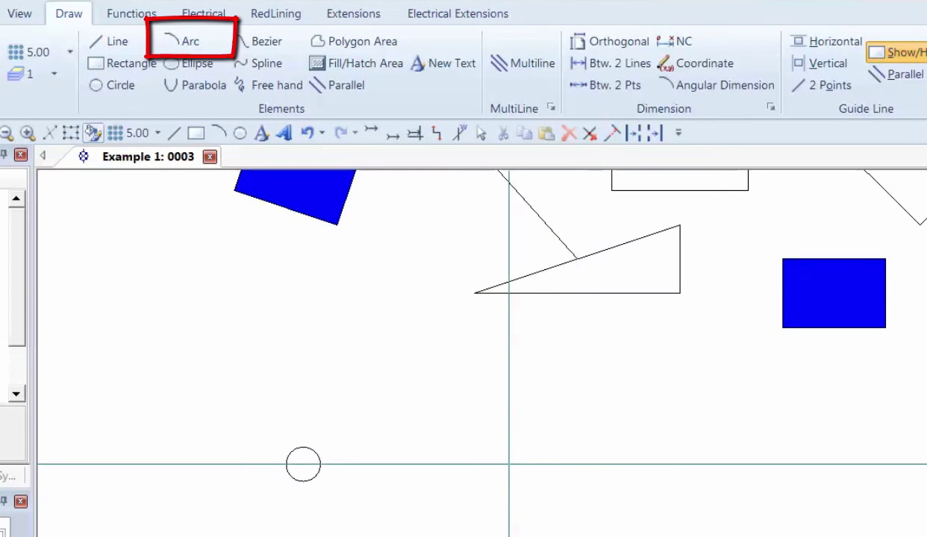
- Draw a three-quarter arc beside the small circle, running anti-clockwise from its leftmost point to its top
{"action": "left_click", "coordinate": [509, 464]}
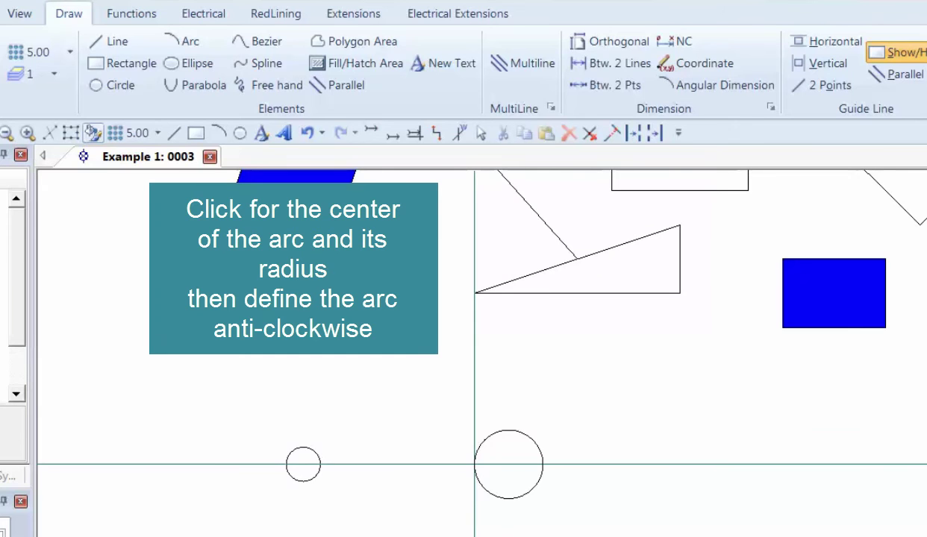
{"action": "left_click", "coordinate": [475, 464]}
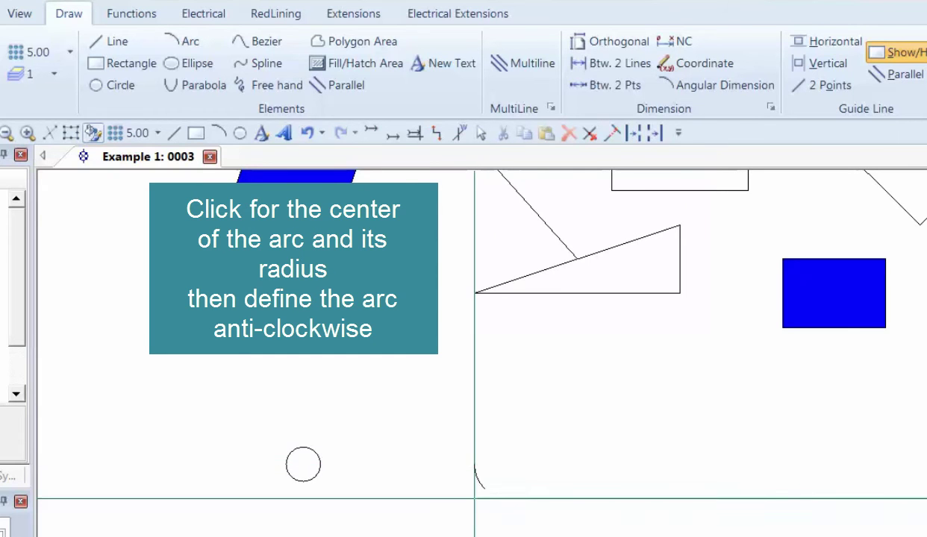
{"action": "left_click", "coordinate": [509, 431]}
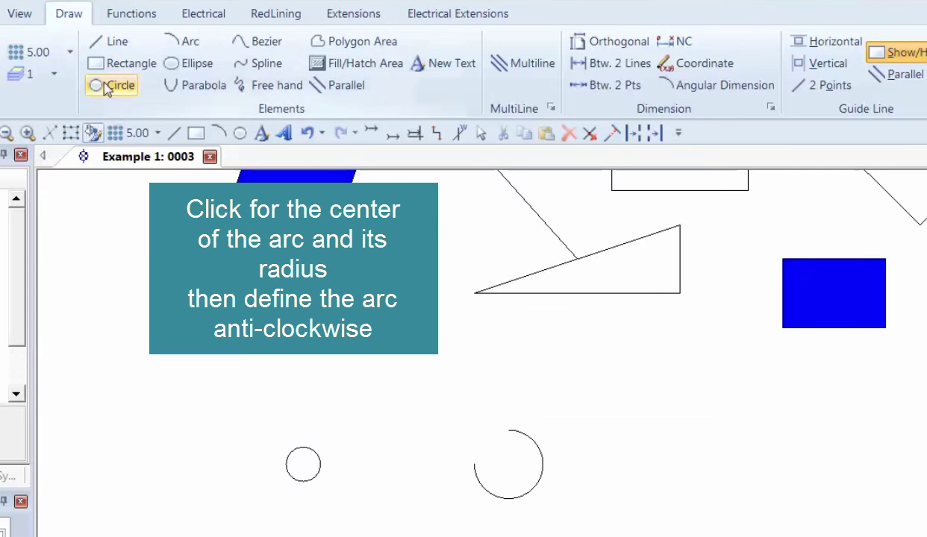
- Draw a larger three-quarter arc to the right of the first one, running anti-clockwise from its rightmost point to its lowest
{"action": "left_click", "coordinate": [196, 63]}
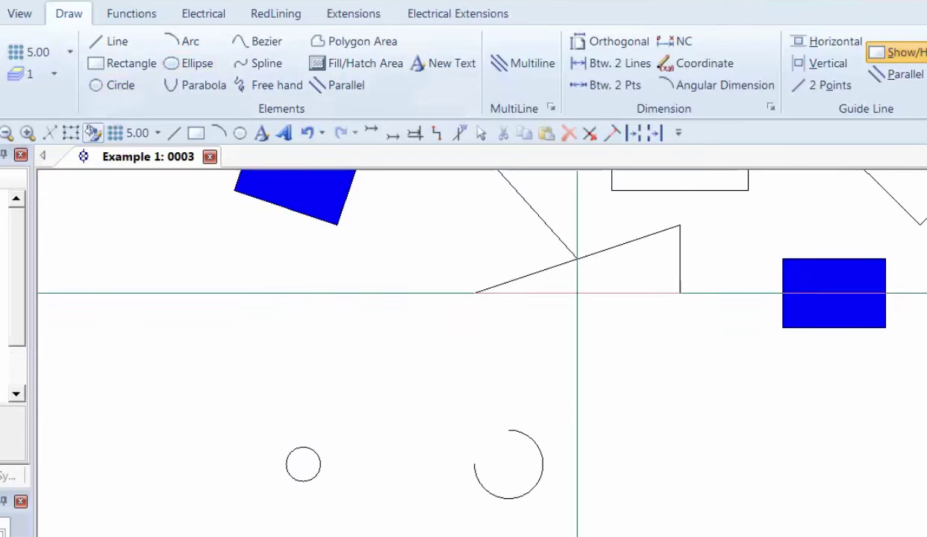
{"action": "left_click", "coordinate": [680, 464]}
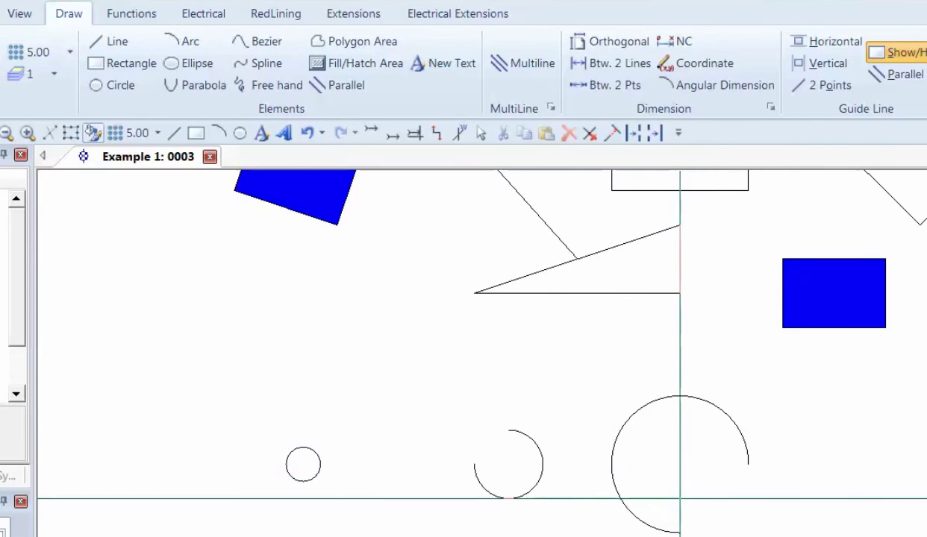
{"action": "left_click", "coordinate": [680, 499]}
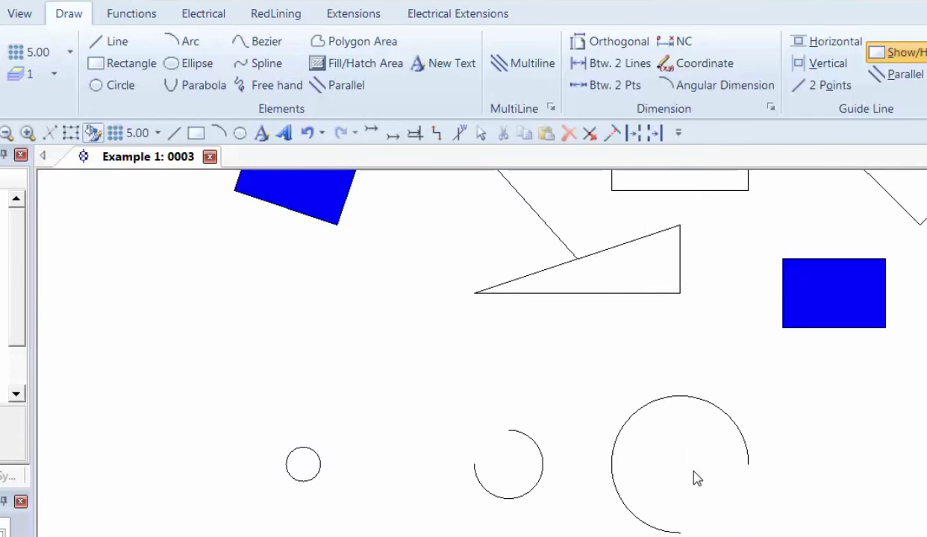
- Draw a spline through the four vertices of the dashed zigzag guide, from its left end to its right end
{"action": "scroll", "coordinate": [395, 484], "scroll_direction": "down", "scroll_amount": 4}
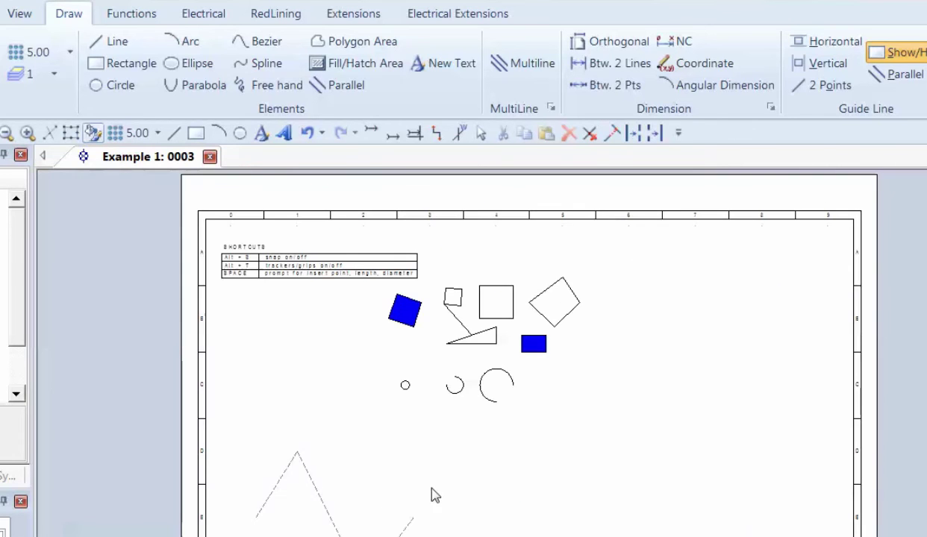
{"action": "scroll", "coordinate": [525, 411], "scroll_direction": "up", "scroll_amount": 4}
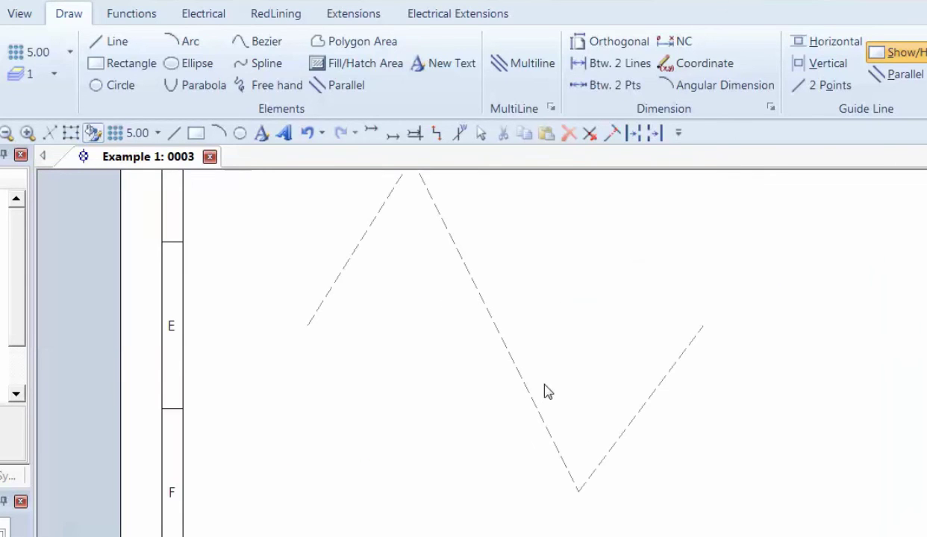
{"action": "scroll", "coordinate": [553, 388], "scroll_direction": "down", "scroll_amount": 2}
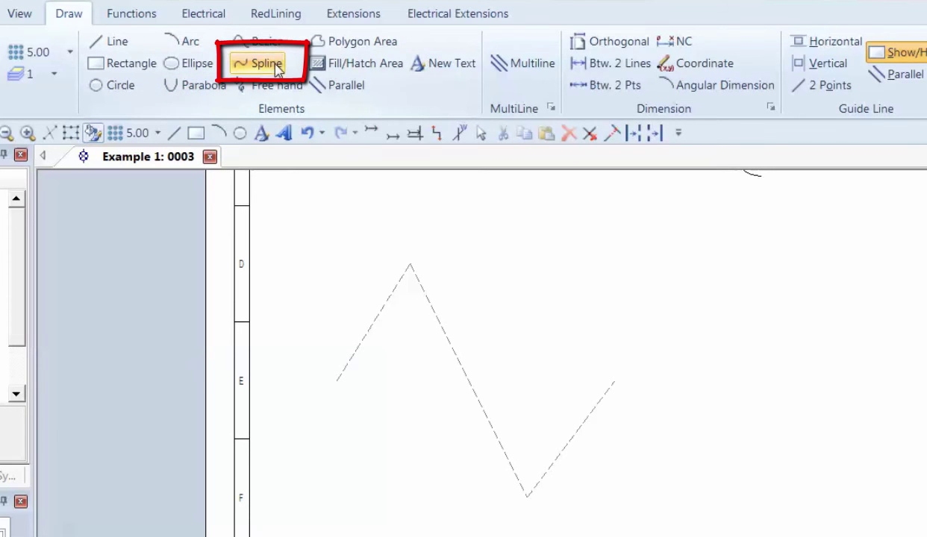
{"action": "left_click", "coordinate": [338, 381]}
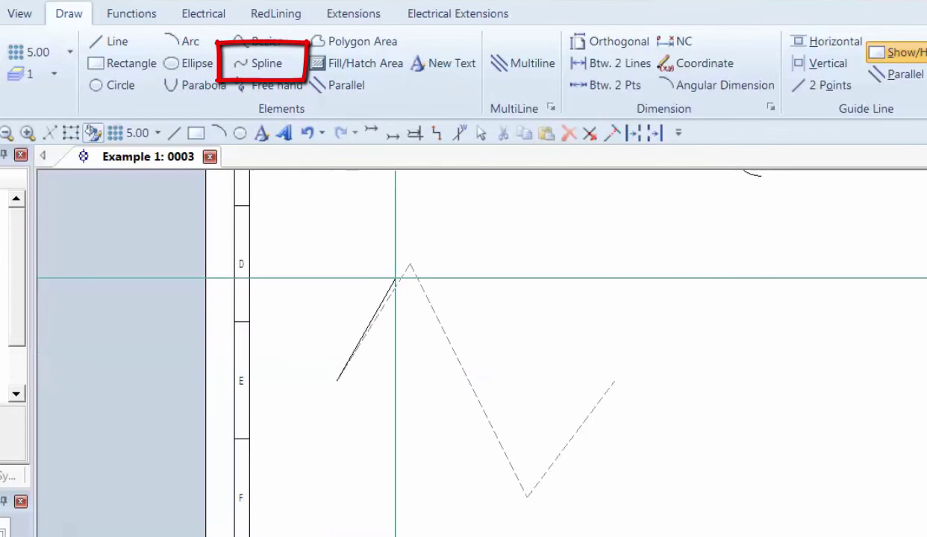
{"action": "left_click", "coordinate": [410, 264]}
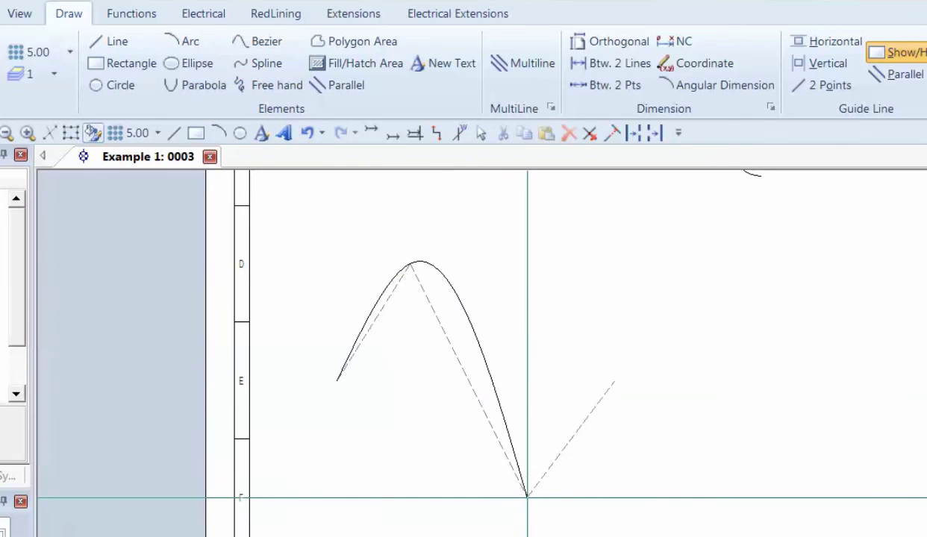
{"action": "left_click", "coordinate": [527, 497]}
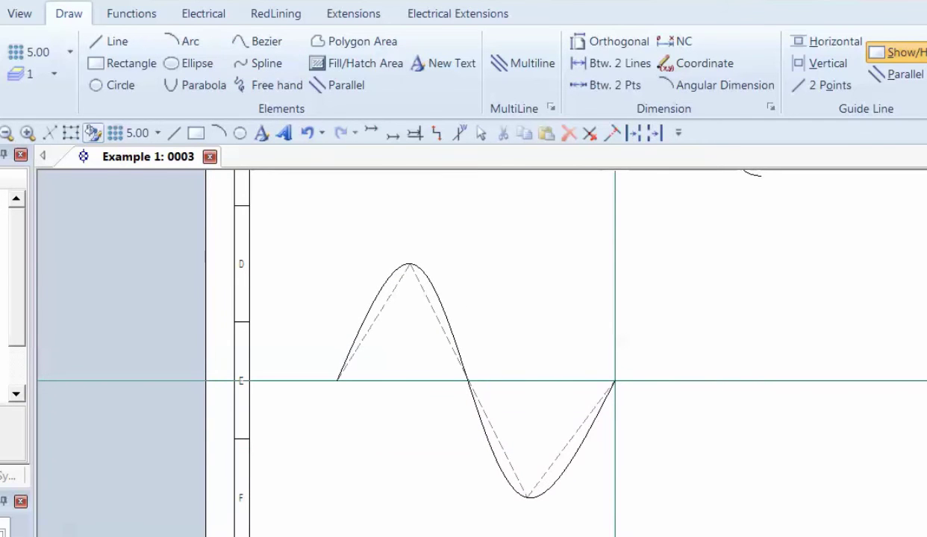
{"action": "left_click", "coordinate": [615, 381]}
{"action": "right_click", "coordinate": [643, 351]}
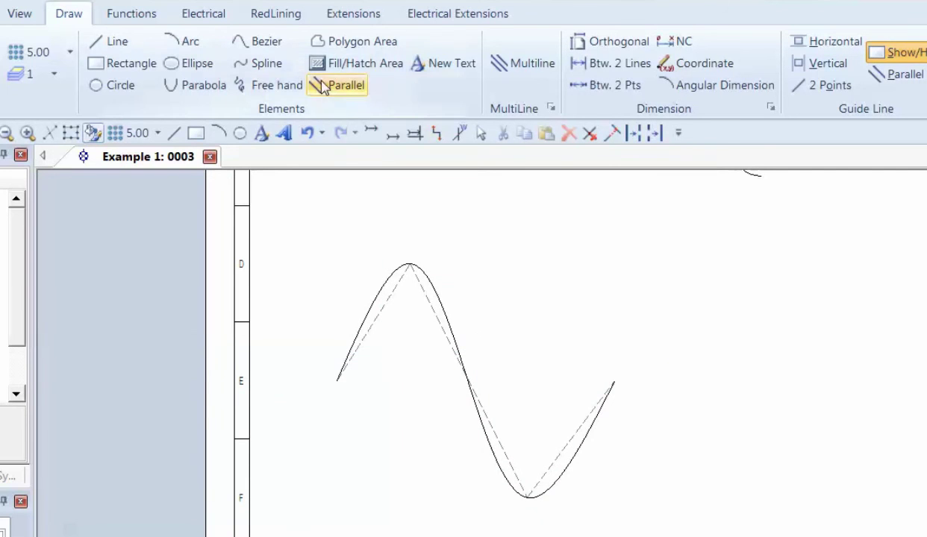
- Draw a Bezier curve over the same dashed zigzag, using its four vertices as the curve's points
{"action": "left_click", "coordinate": [270, 47]}
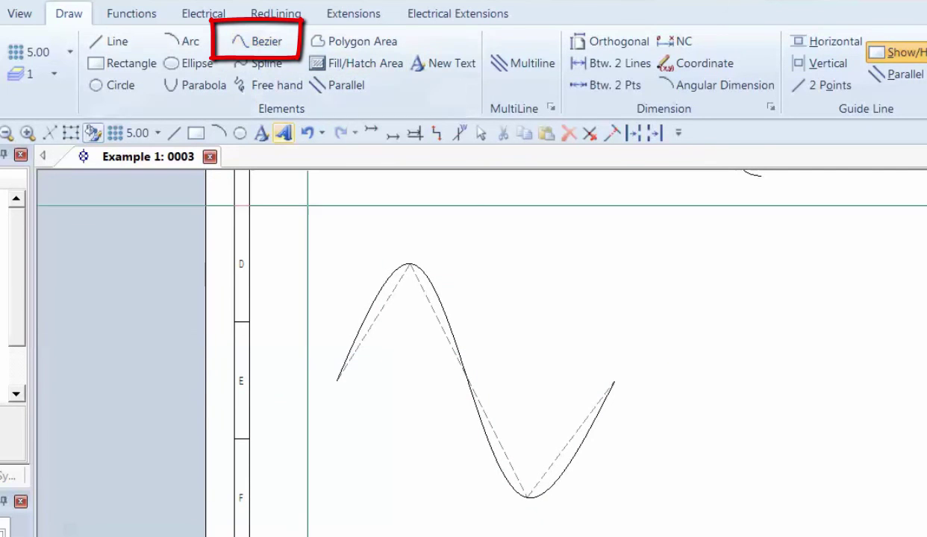
{"action": "left_click", "coordinate": [337, 380]}
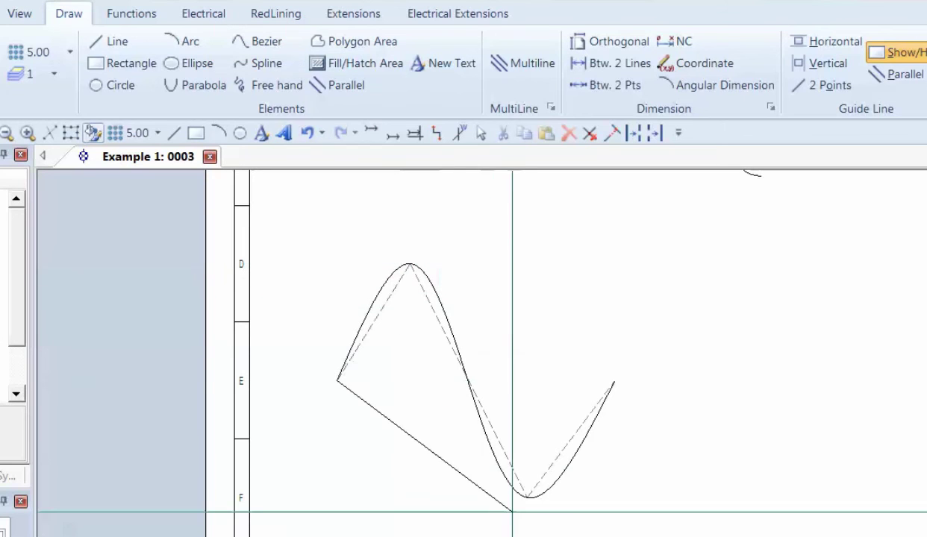
{"action": "left_click", "coordinate": [527, 497]}
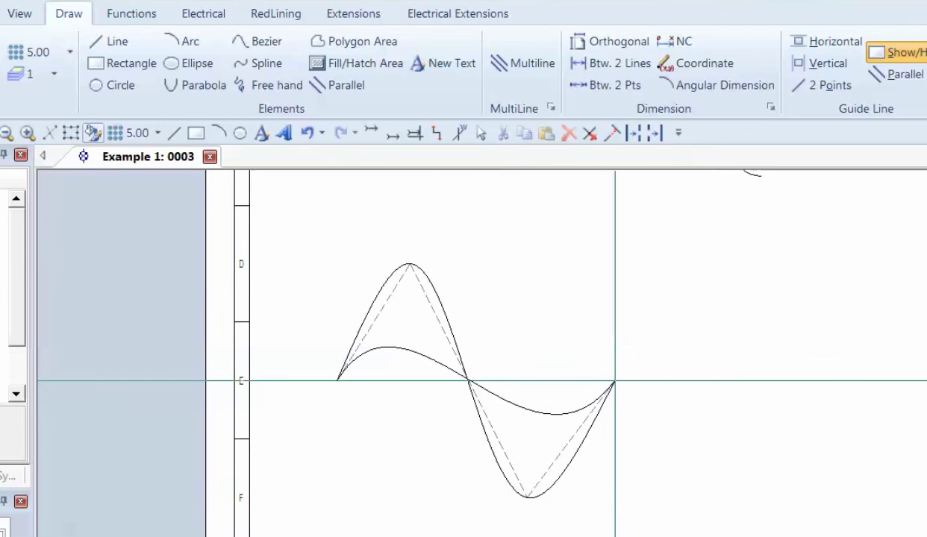
{"action": "left_click", "coordinate": [614, 381]}
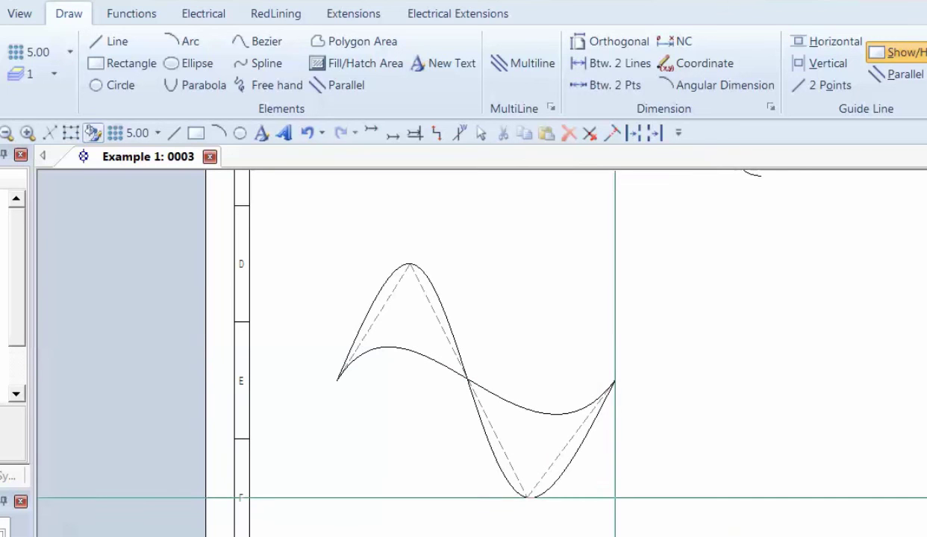
{"action": "key", "text": "Escape"}
- Round the corners of the large unfilled square with a fillet radius of 5
{"action": "scroll", "coordinate": [520, 396], "scroll_direction": "down", "scroll_amount": 3}
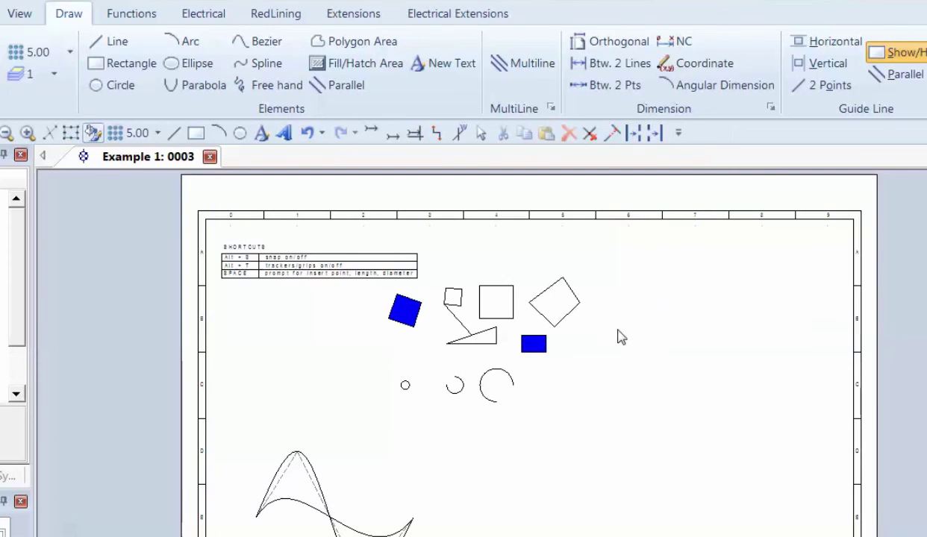
{"action": "scroll", "coordinate": [590, 343], "scroll_direction": "up", "scroll_amount": 2}
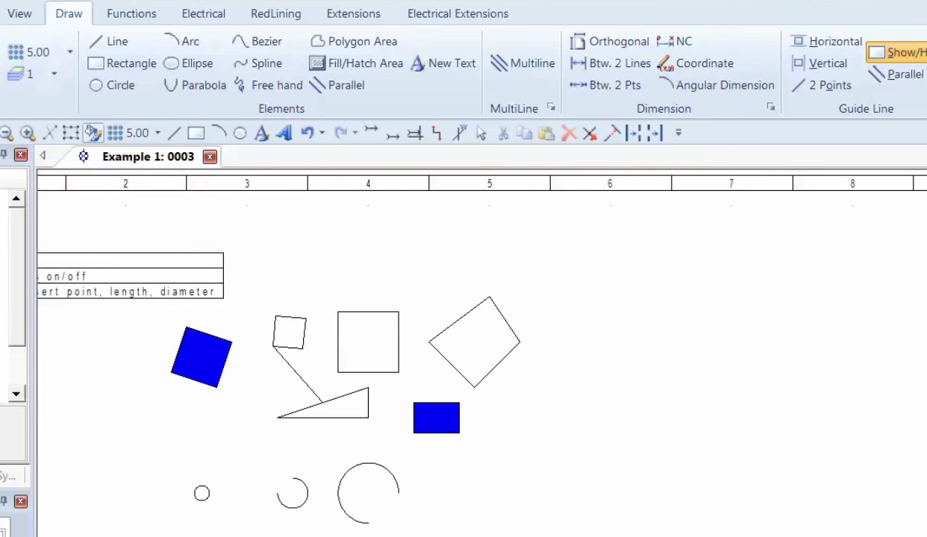
{"action": "left_click", "coordinate": [2, 13]}
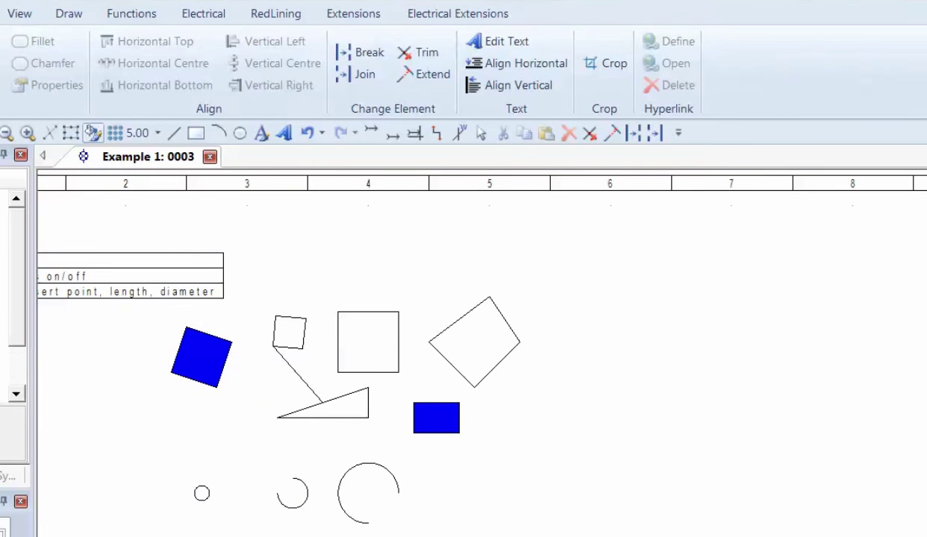
{"action": "left_click", "coordinate": [382, 317]}
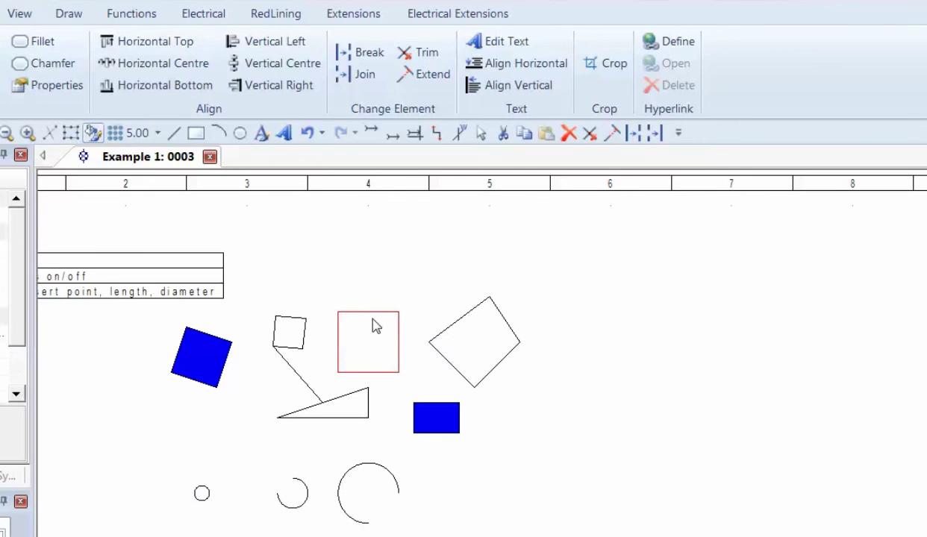
{"action": "left_click", "coordinate": [34, 41]}
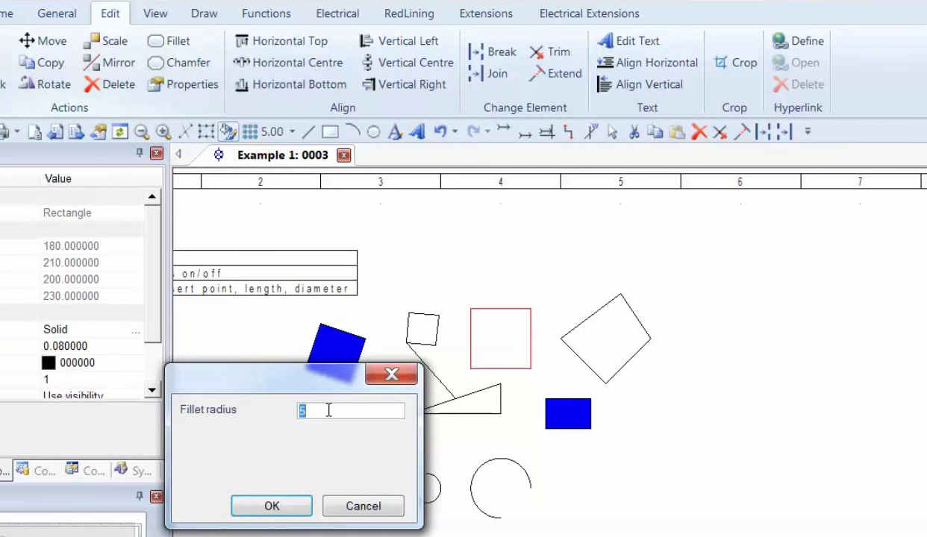
{"action": "left_click", "coordinate": [293, 507]}
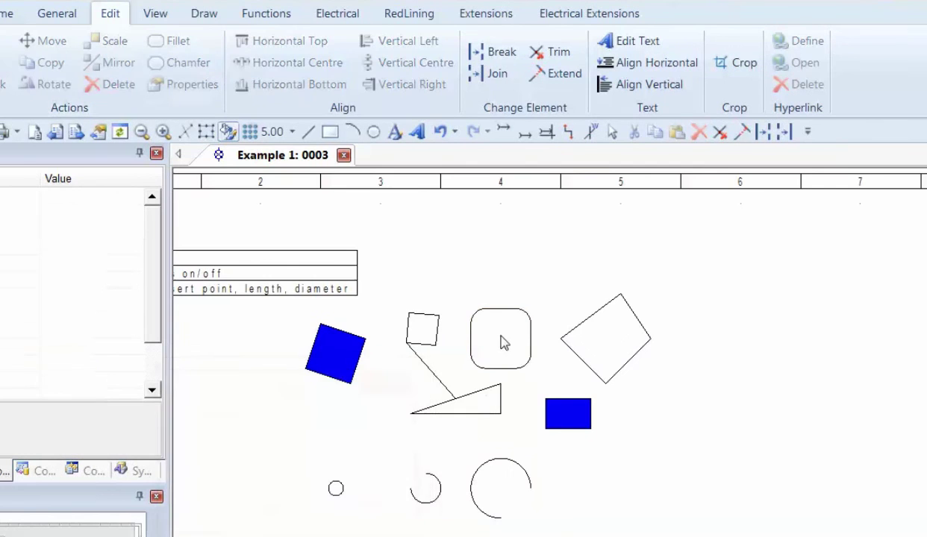
- Round the triangle's sharp left corner with a fillet between its sloping and bottom edges
{"action": "scroll", "coordinate": [632, 396], "scroll_direction": "up", "scroll_amount": 4}
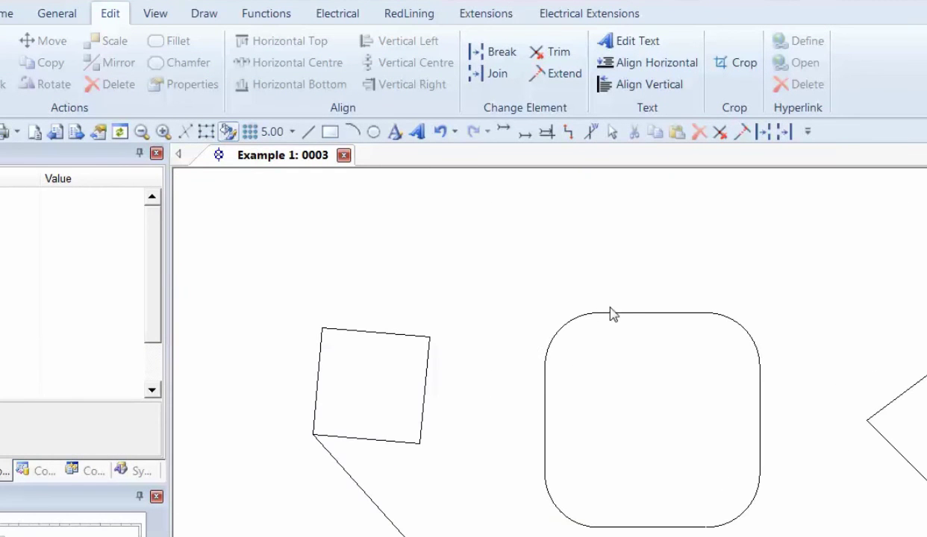
{"action": "scroll", "coordinate": [654, 418], "scroll_direction": "down", "scroll_amount": 2}
{"action": "scroll", "coordinate": [652, 421], "scroll_direction": "up", "scroll_amount": 2}
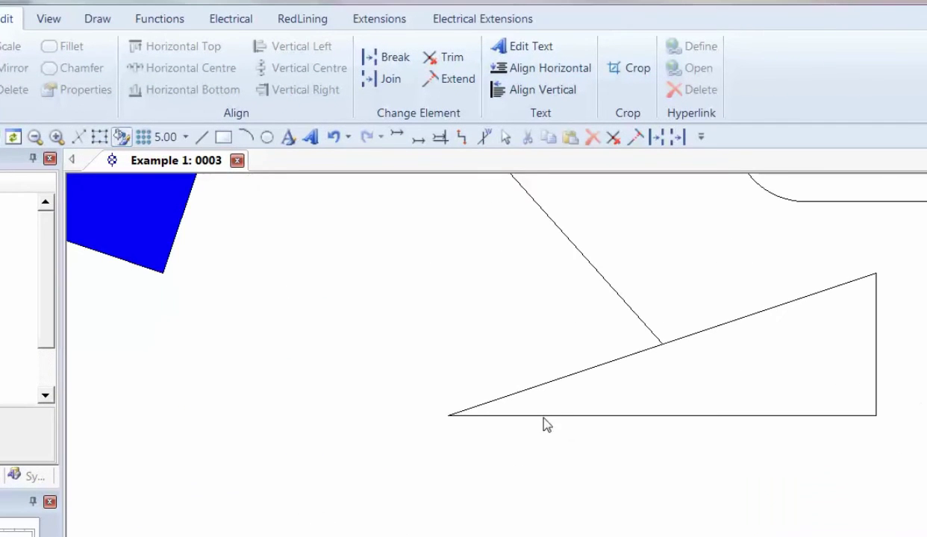
{"action": "left_click_drag", "start_coordinate": [544, 439], "coordinate": [508, 400]}
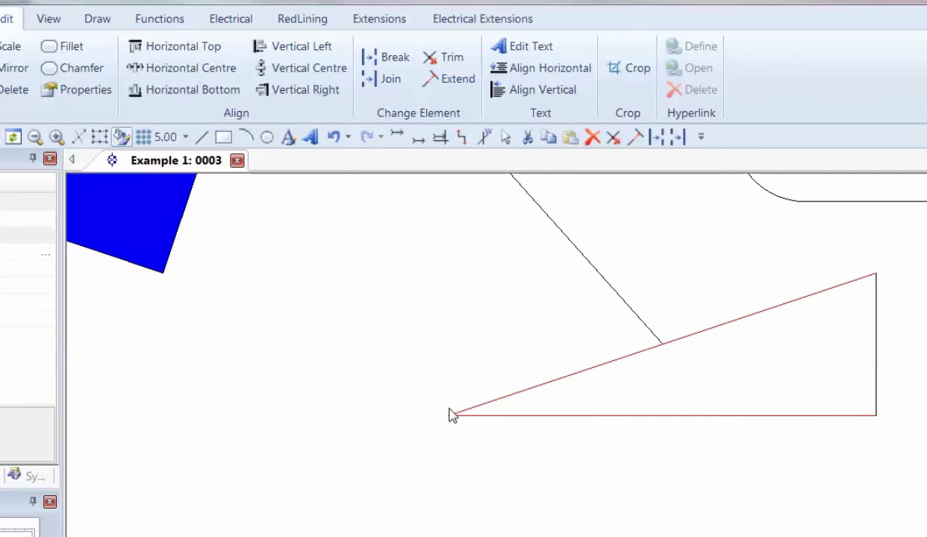
{"action": "left_click", "coordinate": [62, 47]}
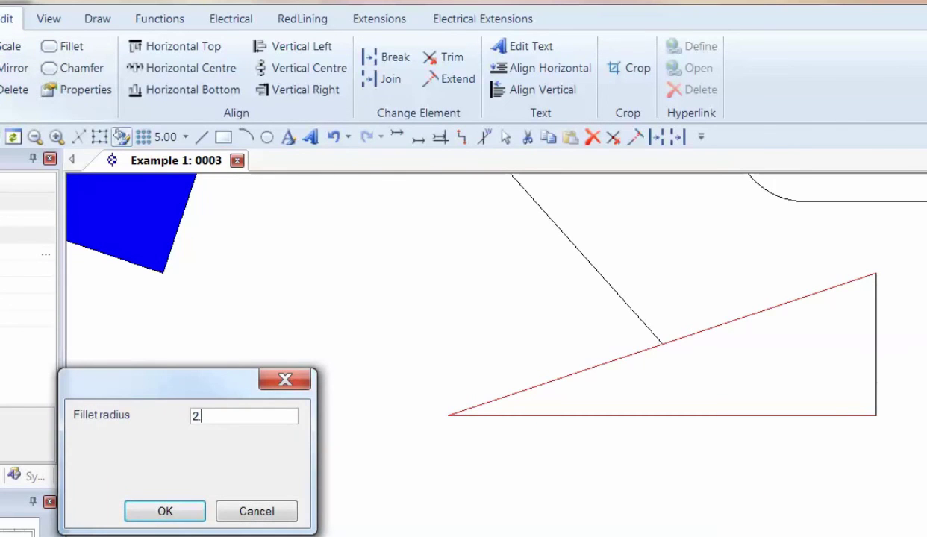
{"action": "key", "text": "Return"}
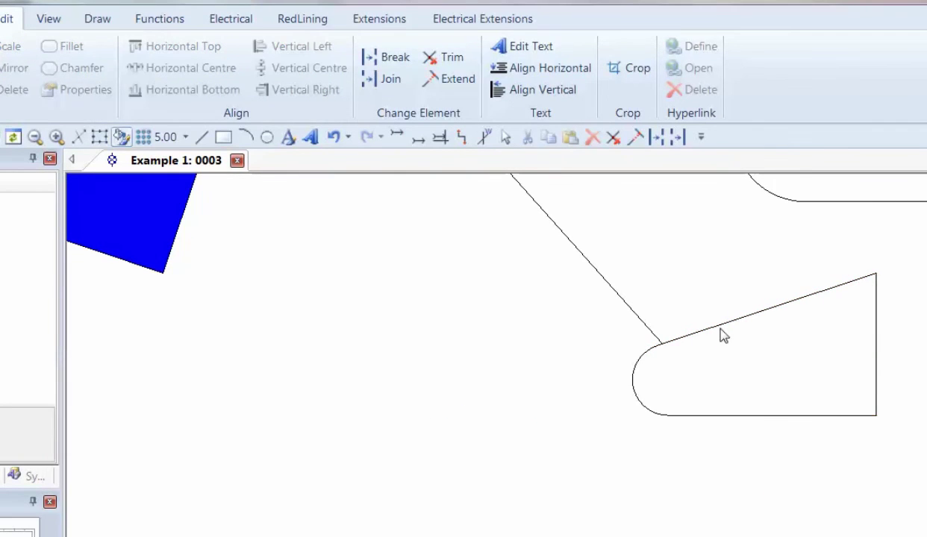
- Draw a vertical line through the small circle's centre, extending beyond it at both ends, with a short horizontal line at its upper end
{"action": "scroll", "coordinate": [735, 428], "scroll_direction": "down", "scroll_amount": 2}
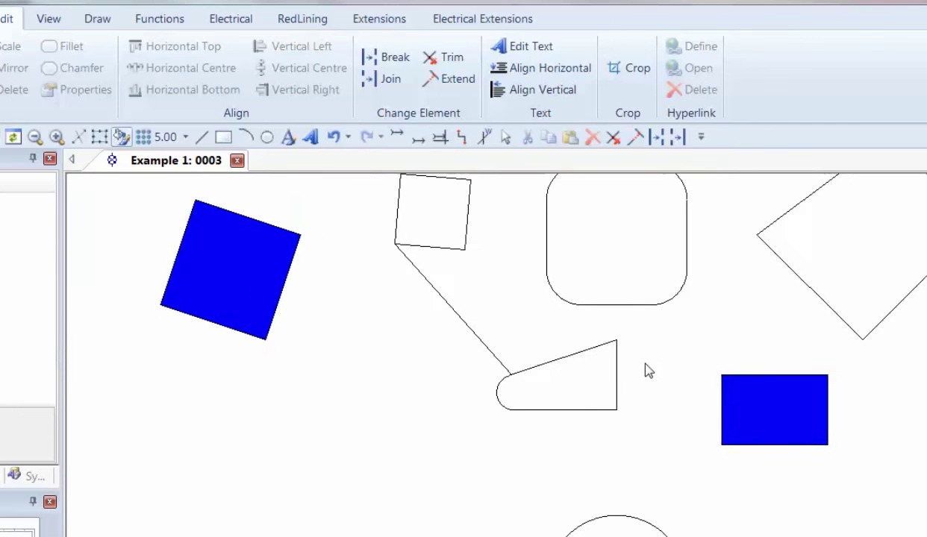
{"action": "scroll", "coordinate": [645, 363], "scroll_direction": "down", "scroll_amount": 1}
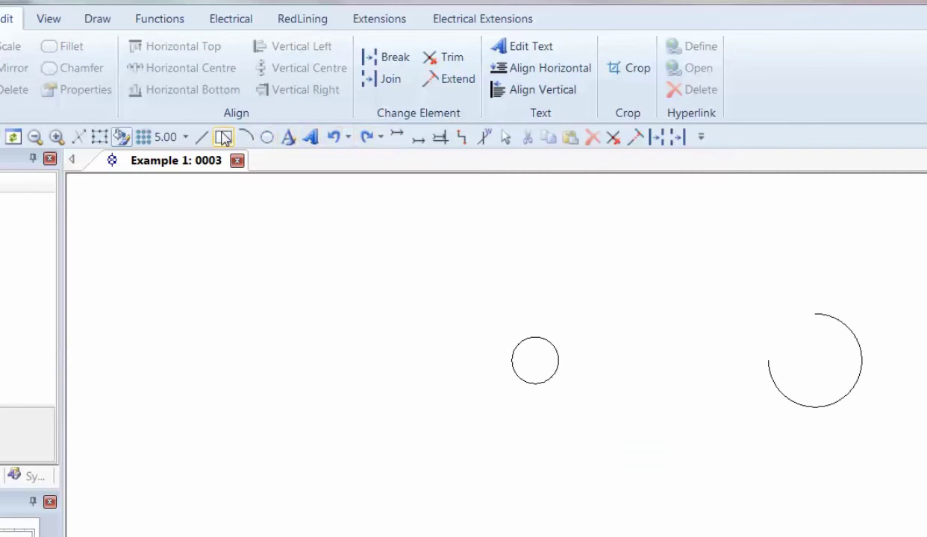
{"action": "left_click", "coordinate": [202, 136]}
{"action": "left_click", "coordinate": [535, 407]}
{"action": "right_click", "coordinate": [582, 360]}
{"action": "left_click", "coordinate": [581, 314]}
{"action": "left_click", "coordinate": [535, 313]}
{"action": "right_click", "coordinate": [488, 408]}
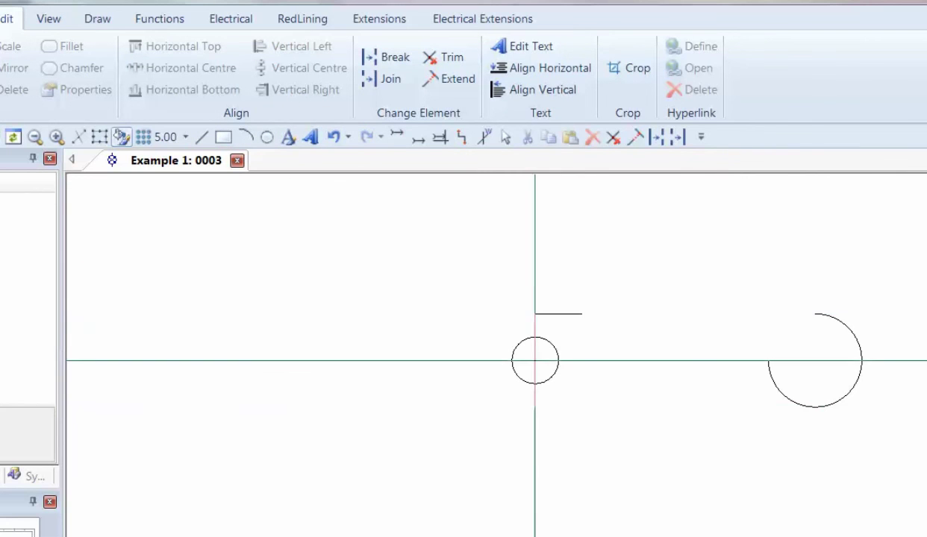
- Draw two crossing diagonal lines through the small circle's centre, each extending beyond the circle at both ends
{"action": "left_click", "coordinate": [582, 314]}
{"action": "left_click", "coordinate": [488, 406]}
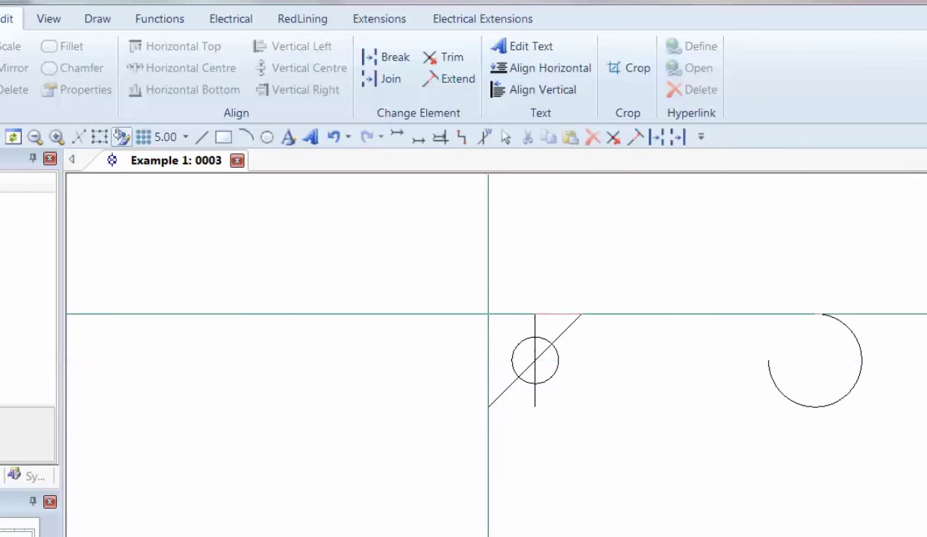
{"action": "left_click", "coordinate": [488, 314]}
{"action": "left_click", "coordinate": [581, 407]}
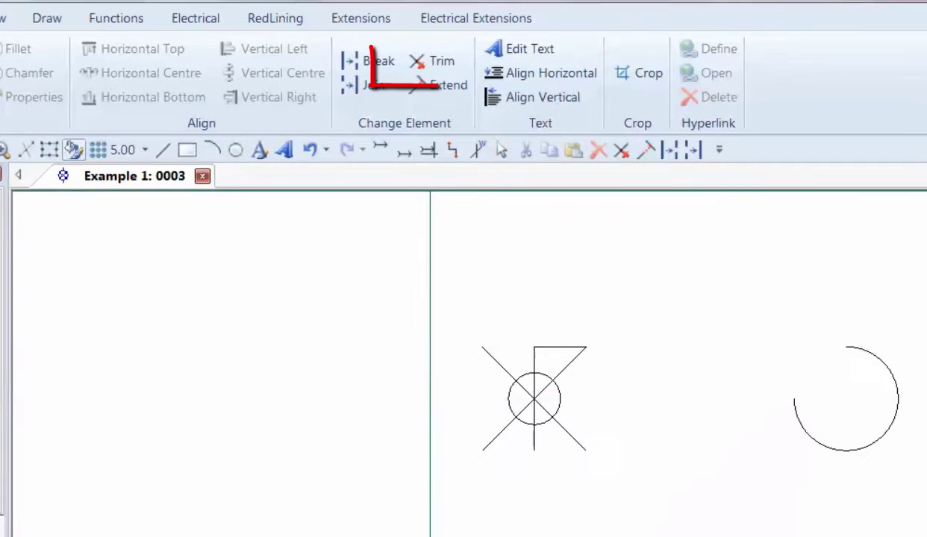
- Trim both diagonals back to the small circle and remove the short horizontal line above it
{"action": "left_click", "coordinate": [432, 61]}
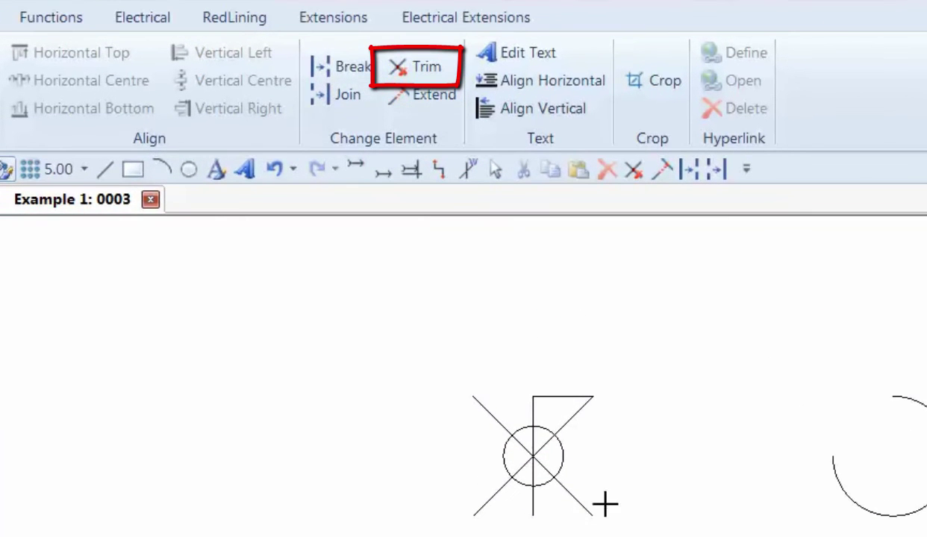
{"action": "left_click", "coordinate": [563, 452]}
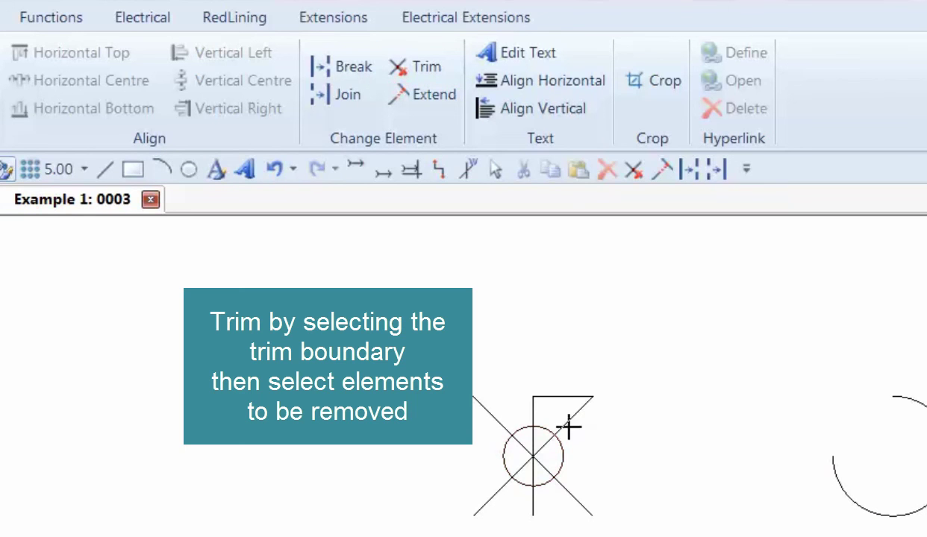
{"action": "left_click", "coordinate": [501, 423]}
{"action": "left_click", "coordinate": [492, 497]}
{"action": "left_click", "coordinate": [568, 508]}
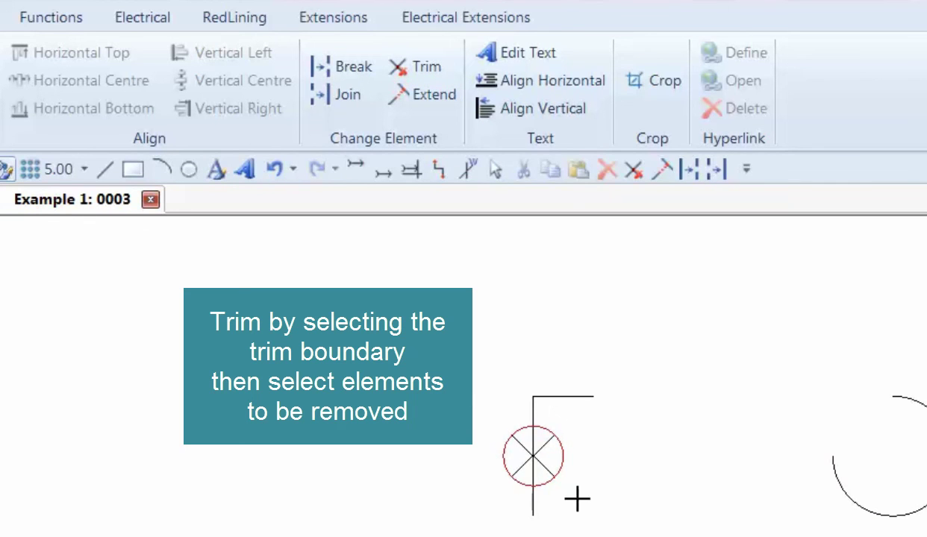
{"action": "left_click", "coordinate": [585, 407]}
- Break the vertical line inside the small circle, with the gap running between the upper and lower ends of the diagonals
{"action": "scroll", "coordinate": [530, 471], "scroll_direction": "up", "scroll_amount": 3}
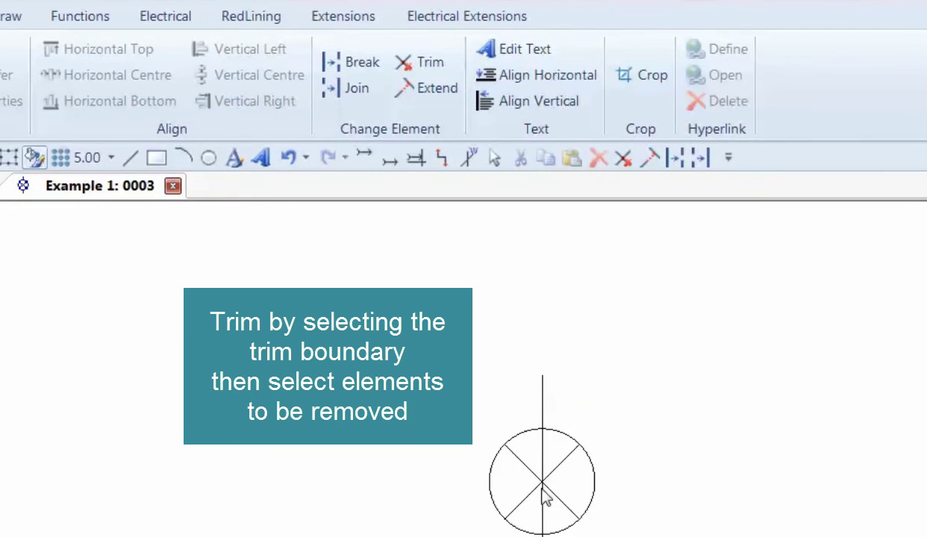
{"action": "scroll", "coordinate": [540, 477], "scroll_direction": "up", "scroll_amount": 2}
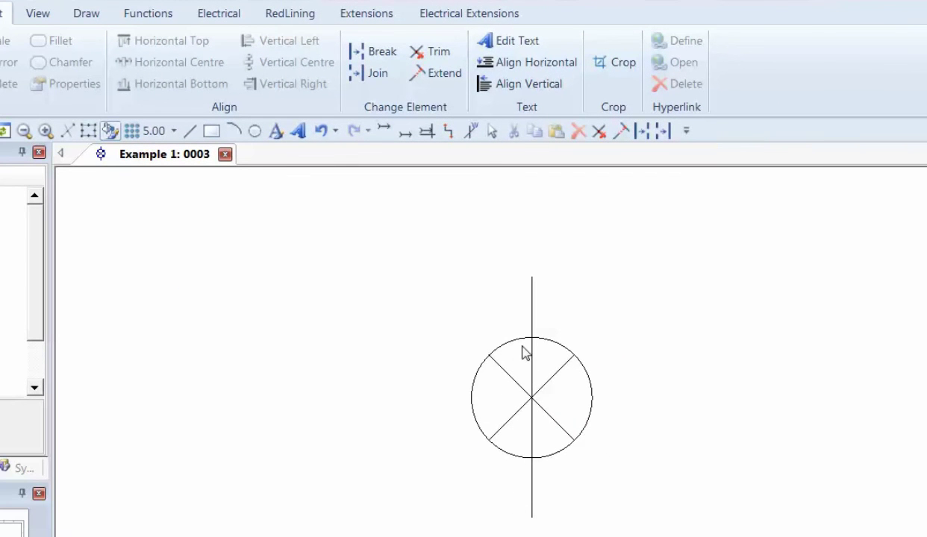
{"action": "left_click", "coordinate": [381, 51]}
{"action": "left_click", "coordinate": [530, 291]}
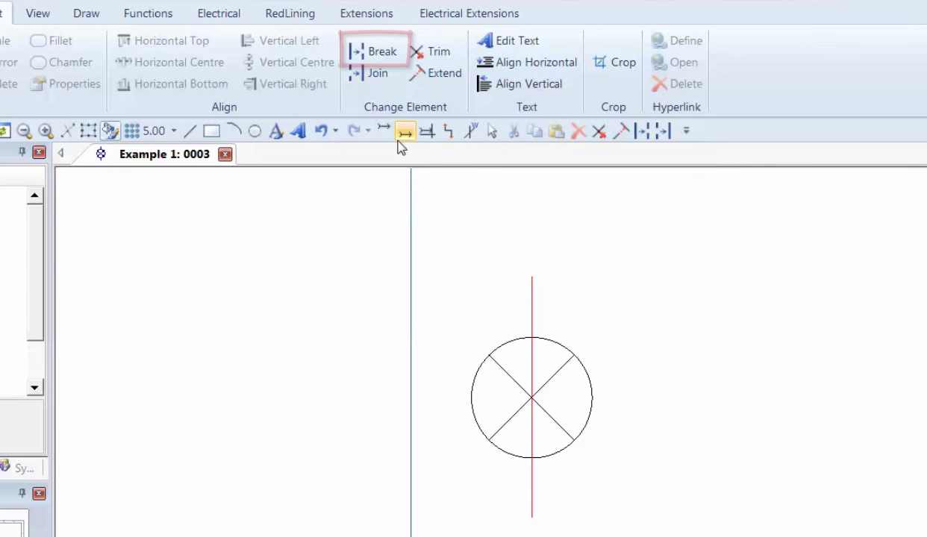
{"action": "key", "text": "c"}
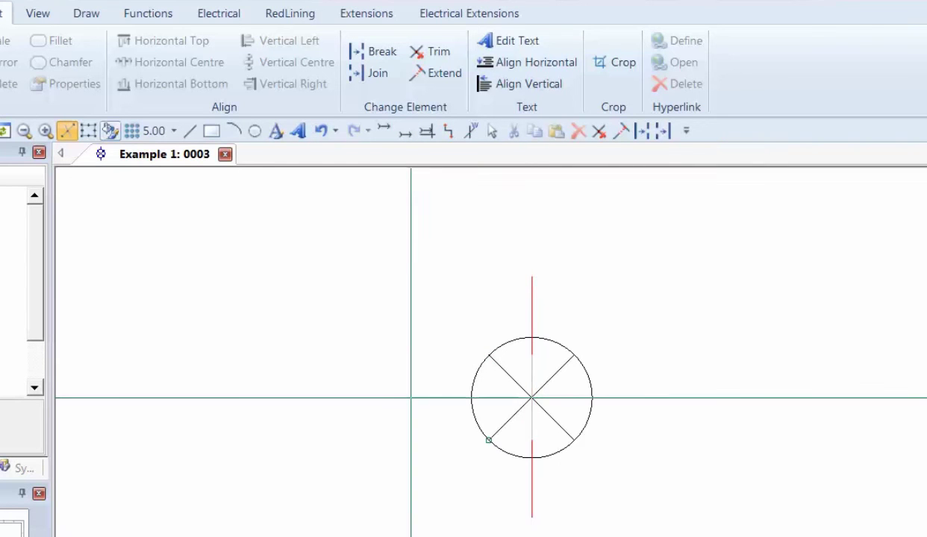
{"action": "left_click", "coordinate": [488, 440]}
- Trim the remaining vertical line stubs inside the small circle back to its outline
{"action": "left_click", "coordinate": [436, 53]}
{"action": "left_click", "coordinate": [533, 347]}
{"action": "left_click", "coordinate": [533, 447]}
{"action": "scroll", "coordinate": [528, 405], "scroll_direction": "down", "scroll_amount": 3}
{"action": "key", "text": "Escape"}
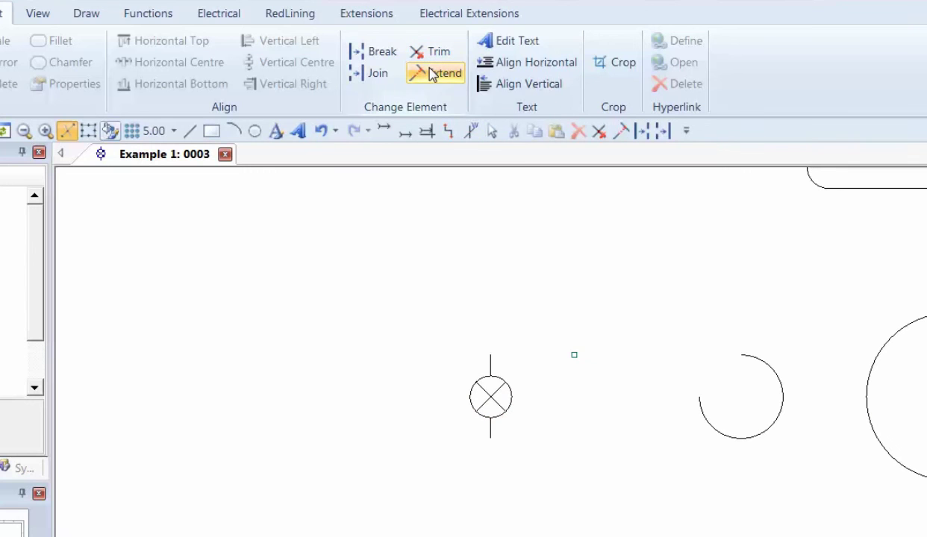
{"action": "left_click", "coordinate": [376, 73]}
{"action": "scroll", "coordinate": [532, 414], "scroll_direction": "down", "scroll_amount": 2}
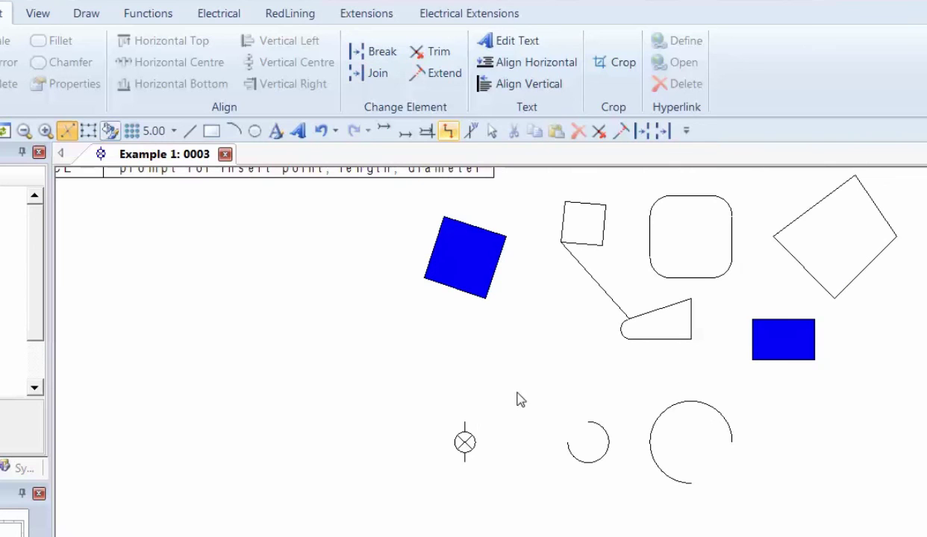